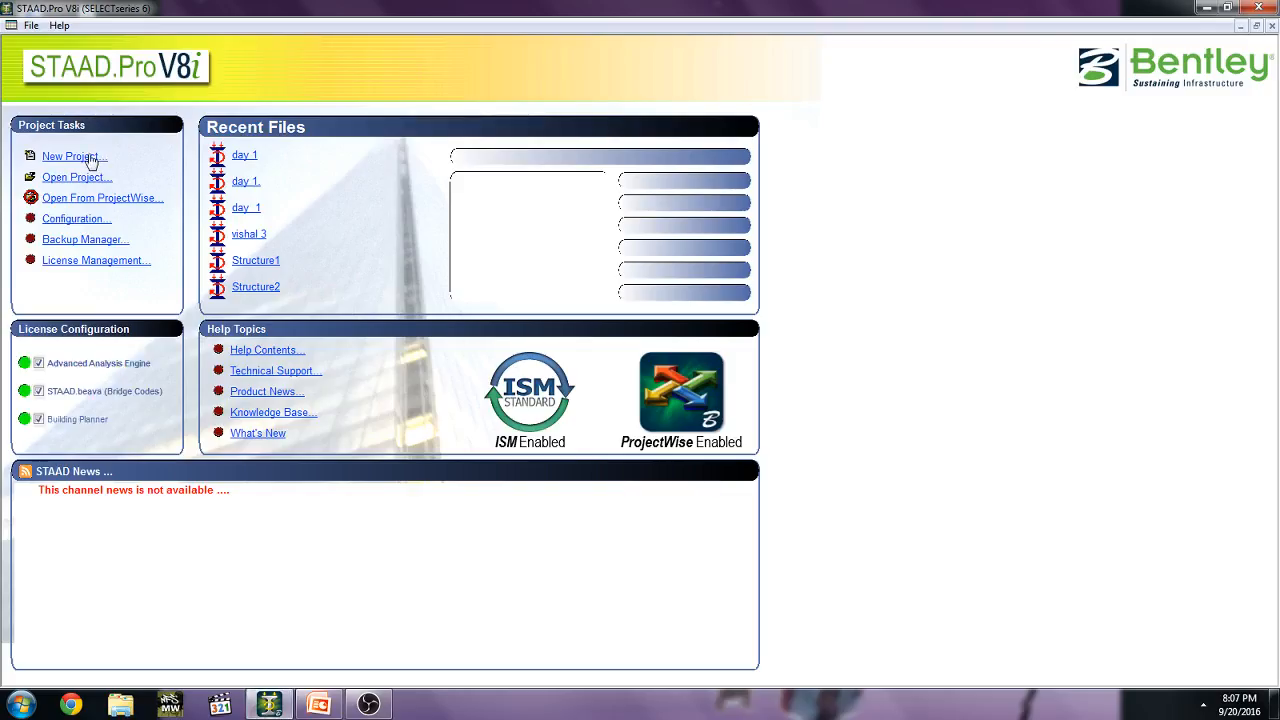
Create a new Space model named day-2 in metres and kilonewtons, and close the Snap Node/Beam grid.
left_click(86, 157)
left_click(474, 225)
double_click(708, 247)
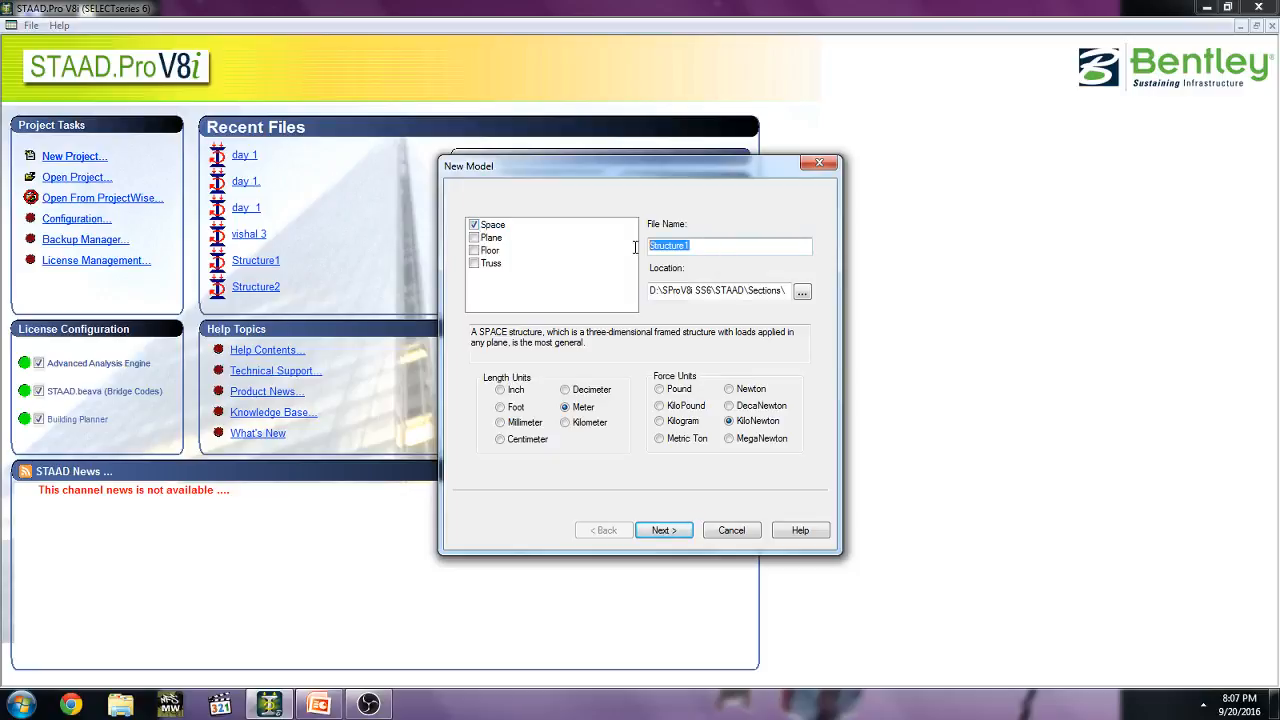
type("day-2")
left_click(672, 531)
left_click(665, 530)
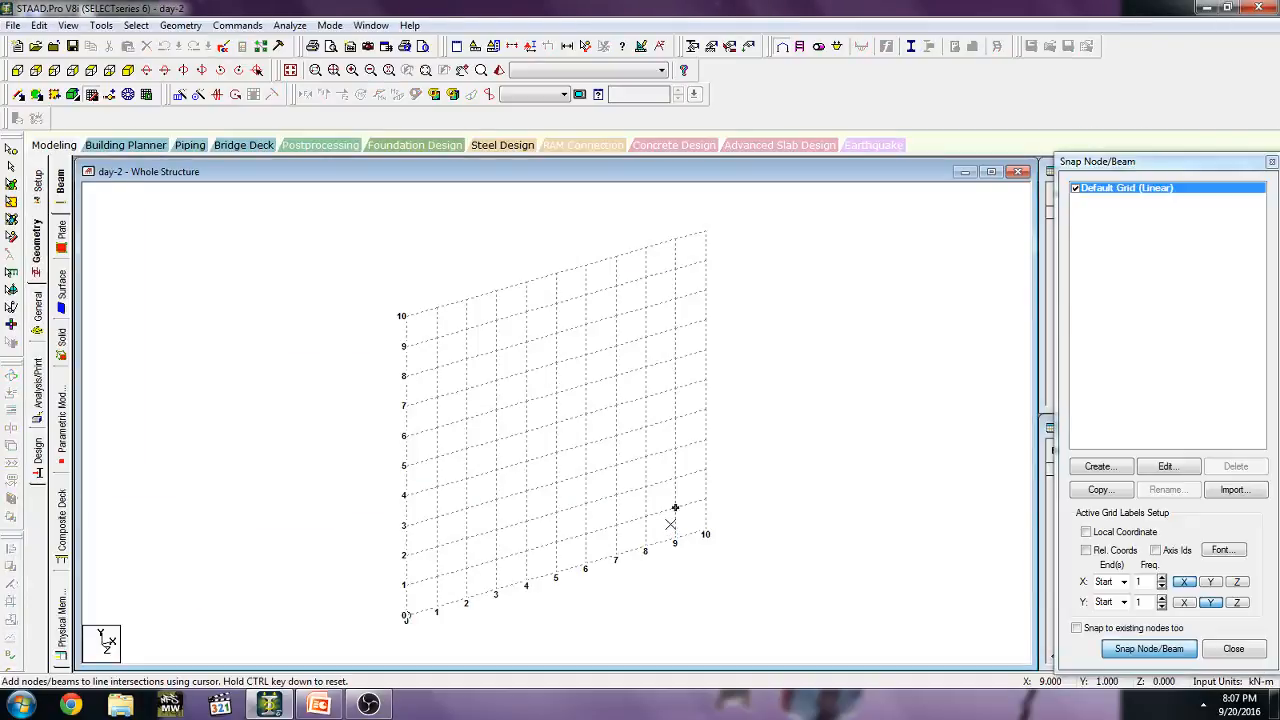
left_click(1271, 161)
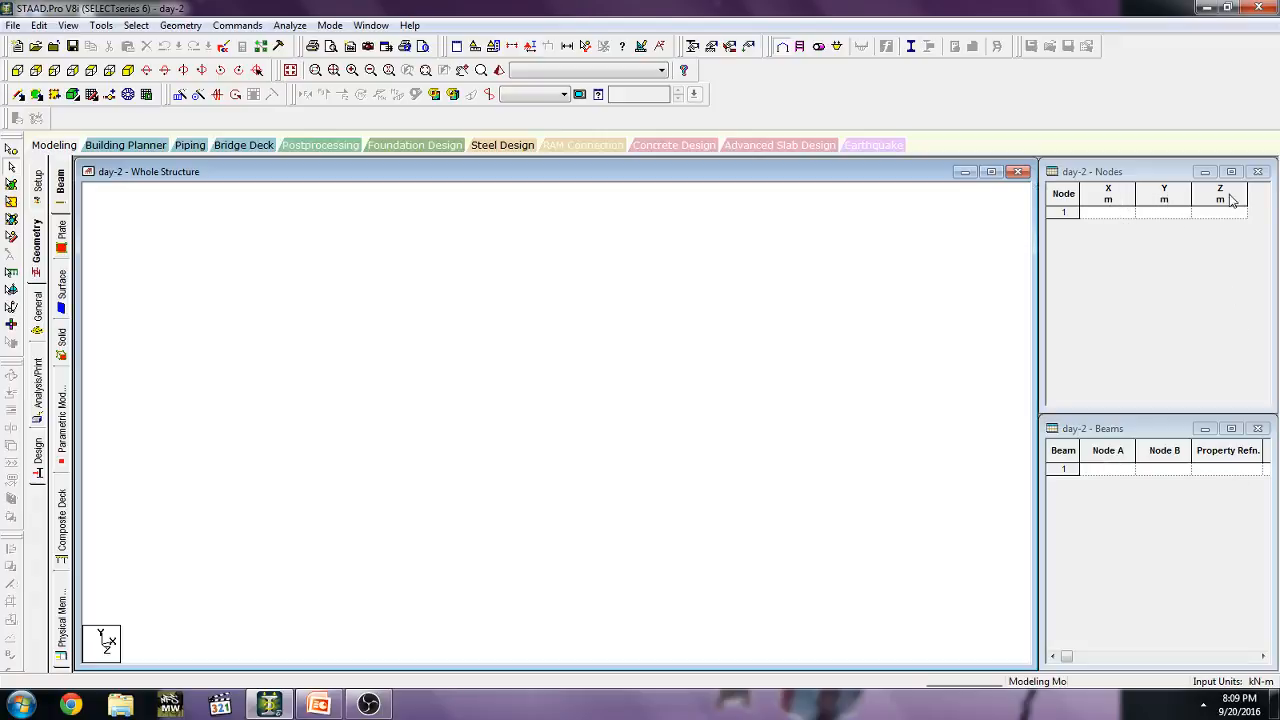
Enter the first node at X 0, Y 0, Z 0 in the node table.
left_click(1108, 213)
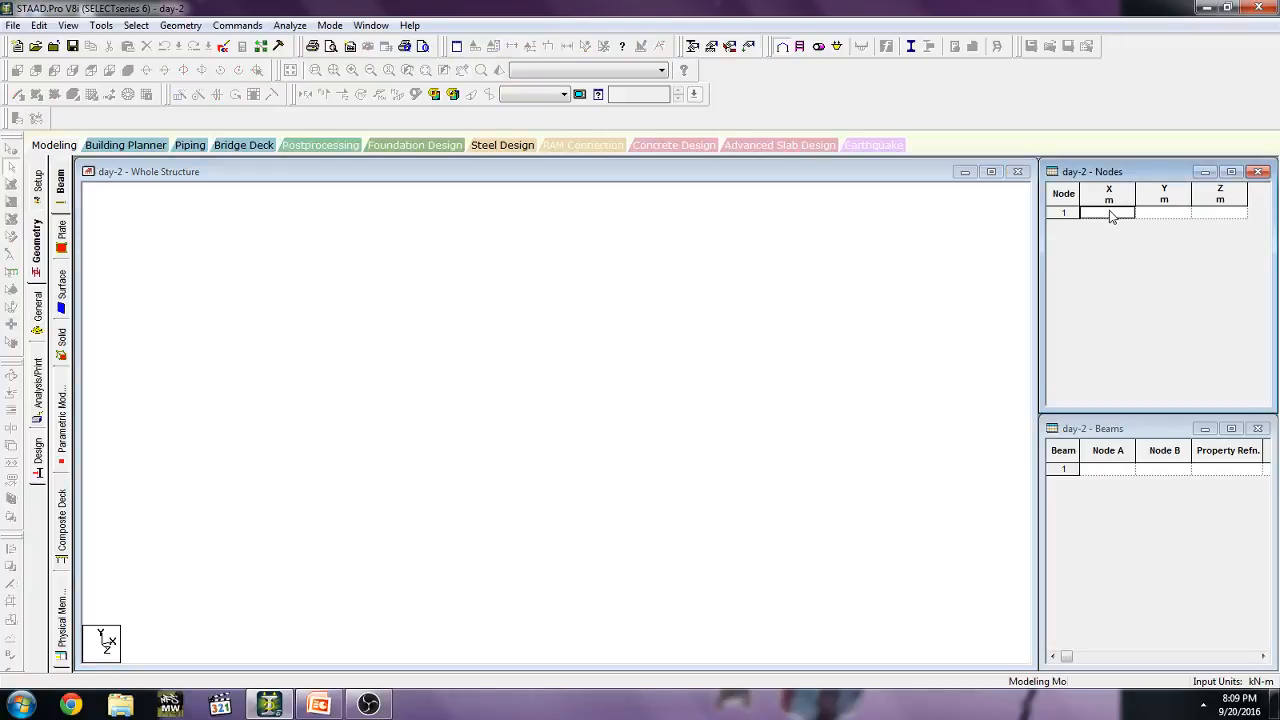
type("0")
key("Return")
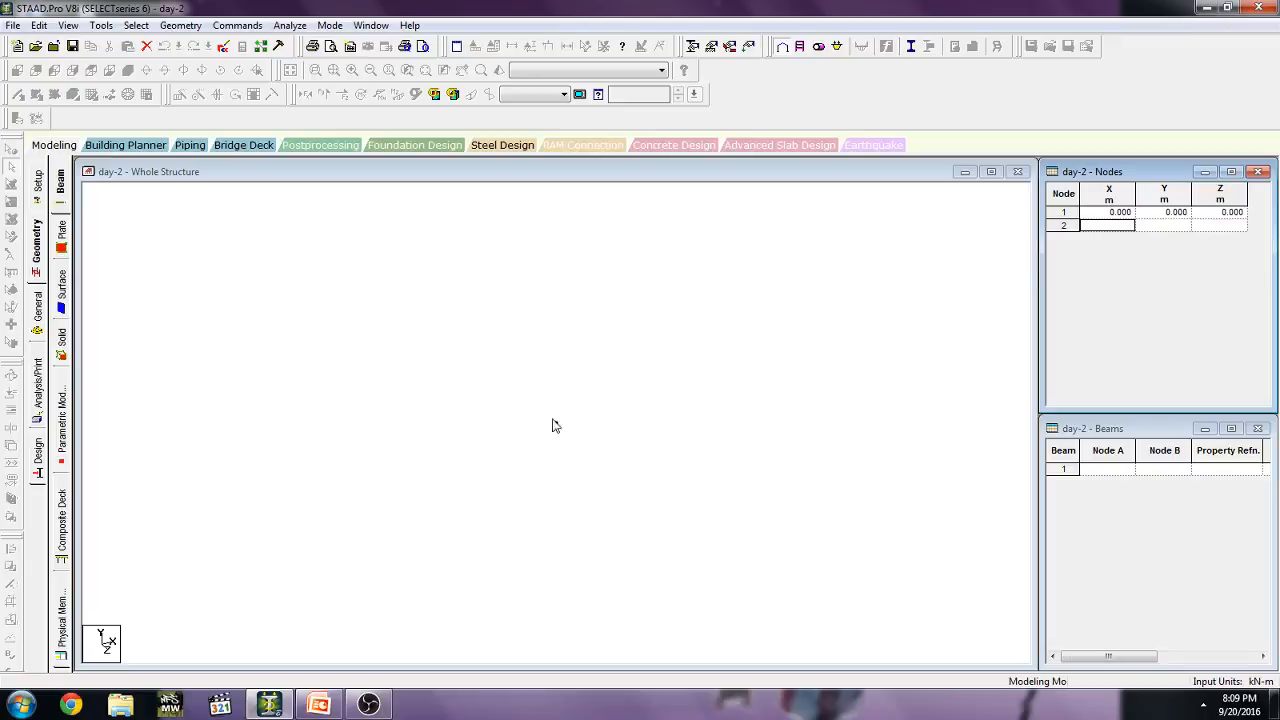
left_click(531, 415)
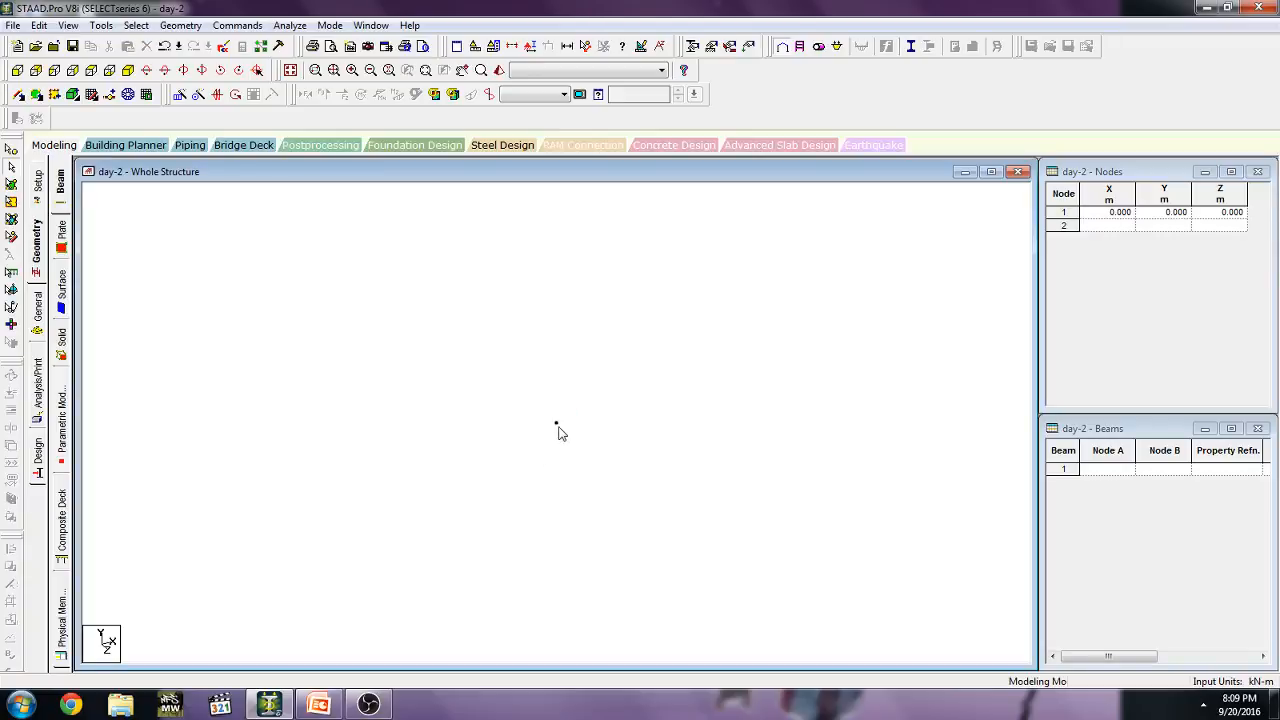
mouse_move(548, 413)
left_mouse_down()
mouse_move(577, 450)
mouse_move(535, 402)
left_mouse_up()
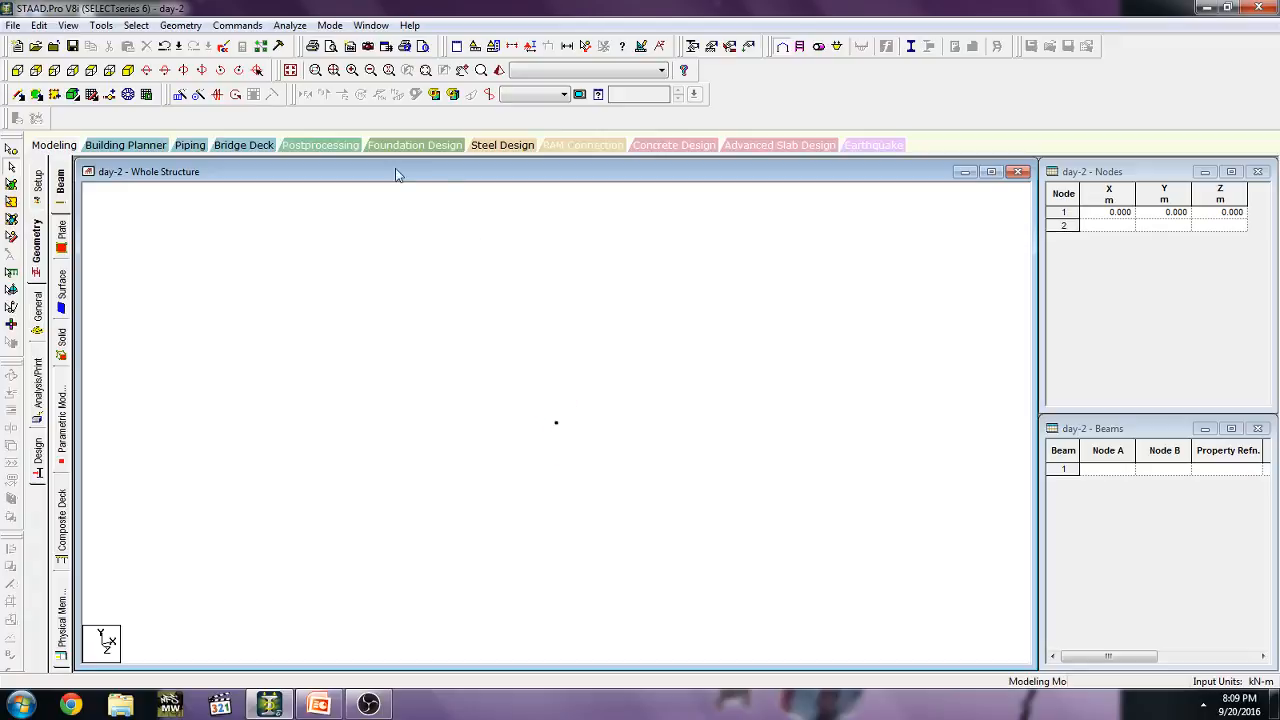
Select the origin node in the model view with the Nodes Cursor, and undo its creation.
left_click(11, 151)
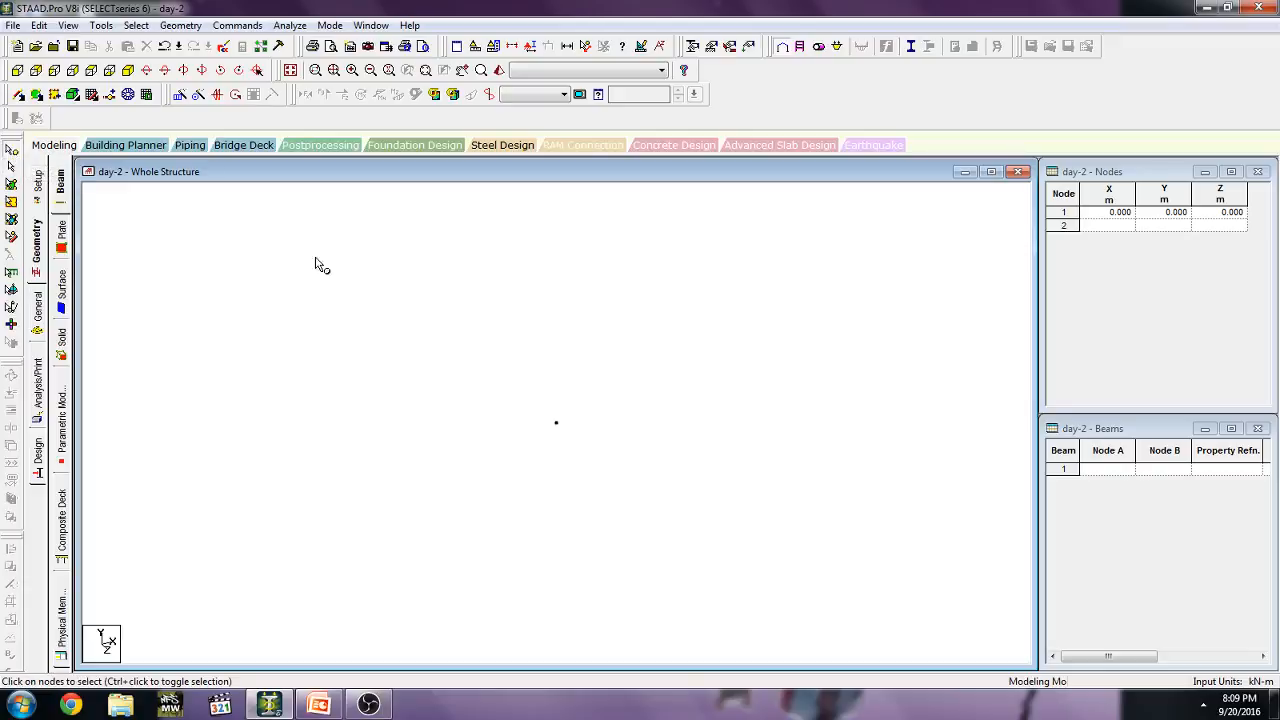
left_click_drag(502, 395, 638, 496)
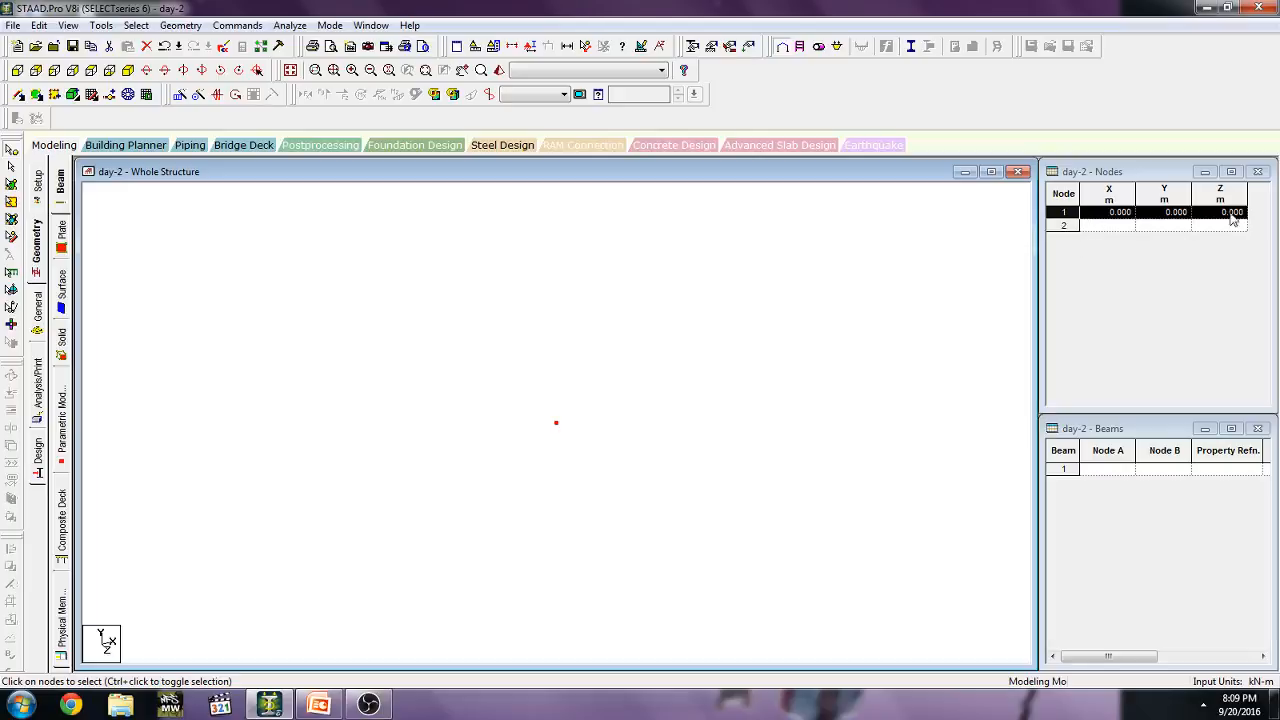
left_click(560, 440)
left_click_drag(502, 386, 603, 460)
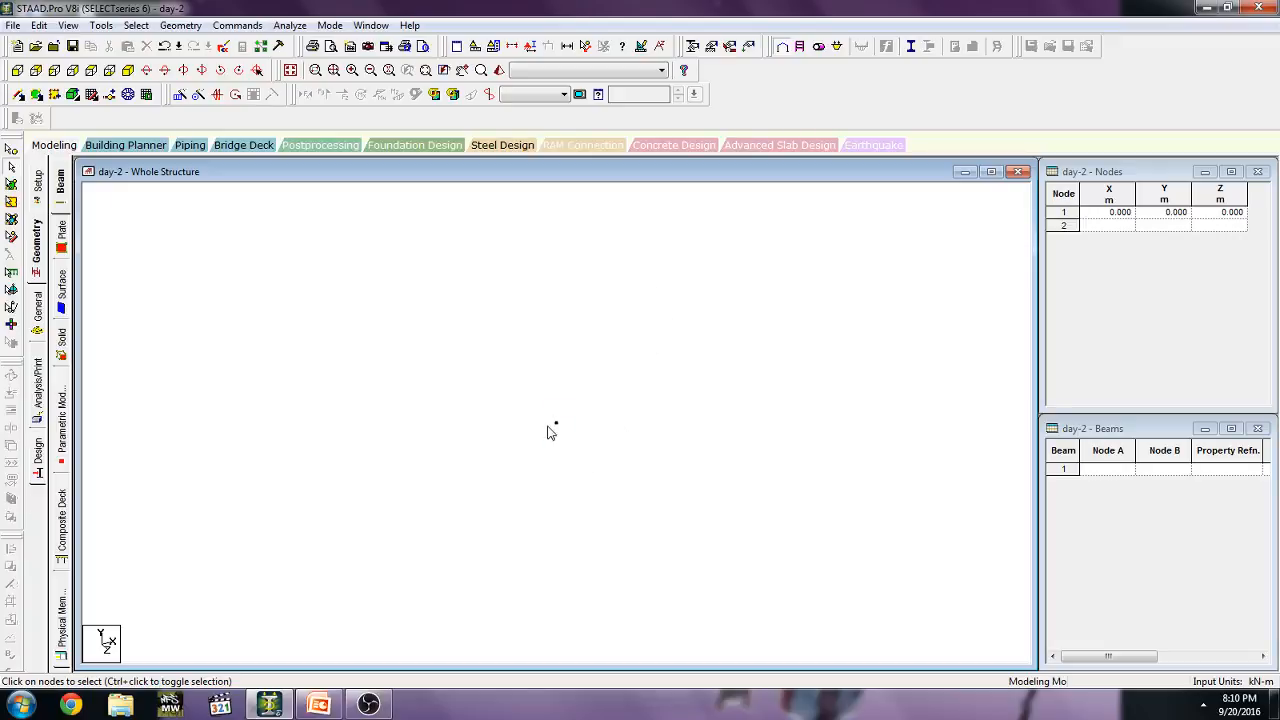
key("ctrl+z")
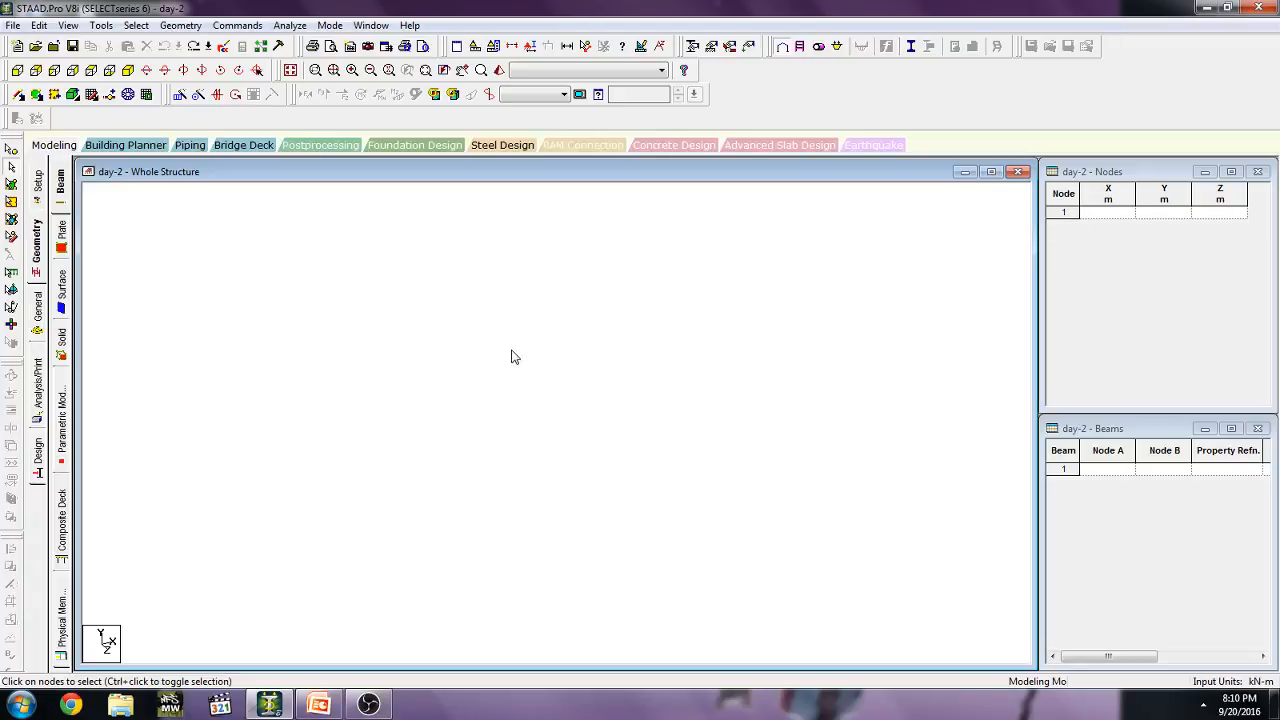
Bring up node coordinate entry again and add node 1 at X 0, Y 0, Z 0.
left_click(179, 25)
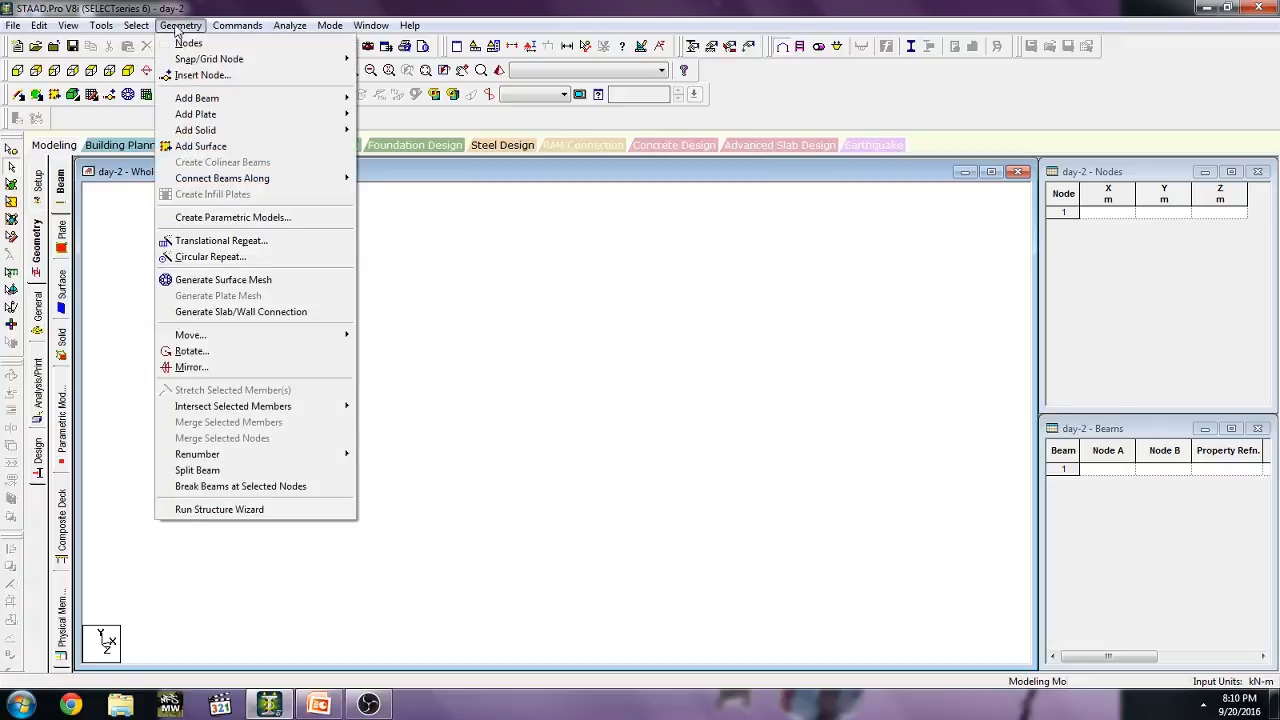
left_click(186, 46)
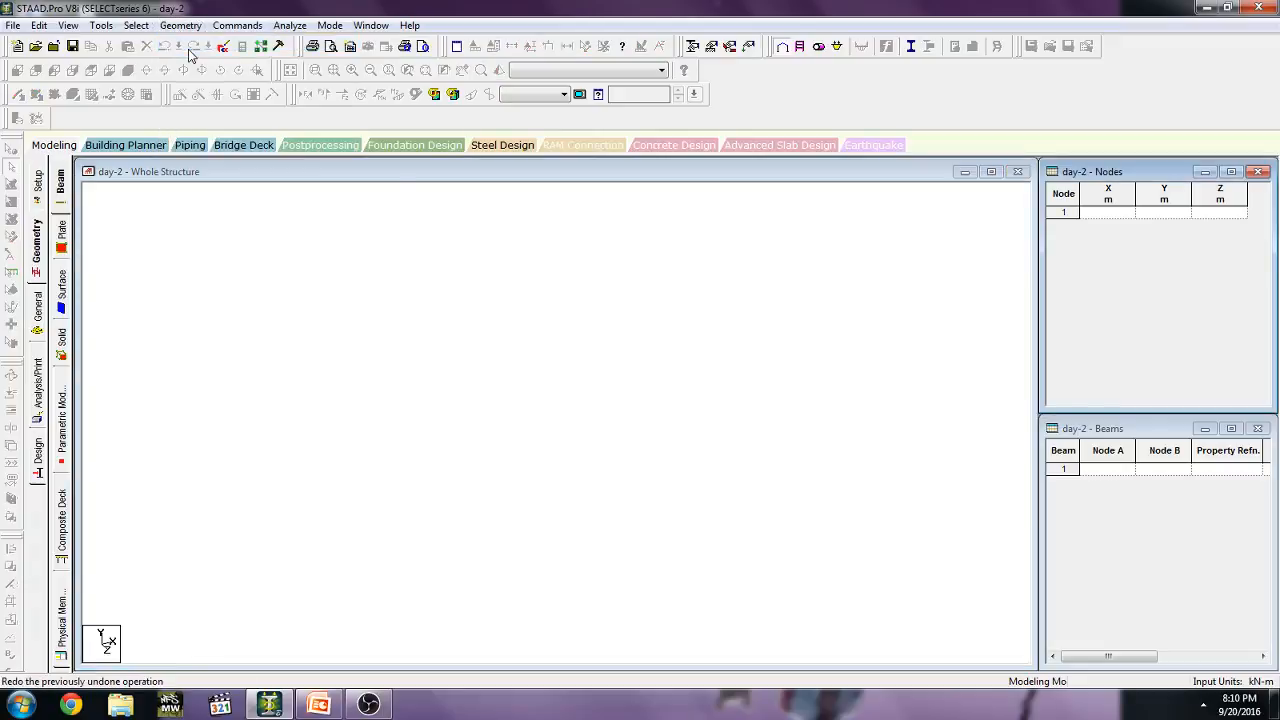
left_click(1089, 216)
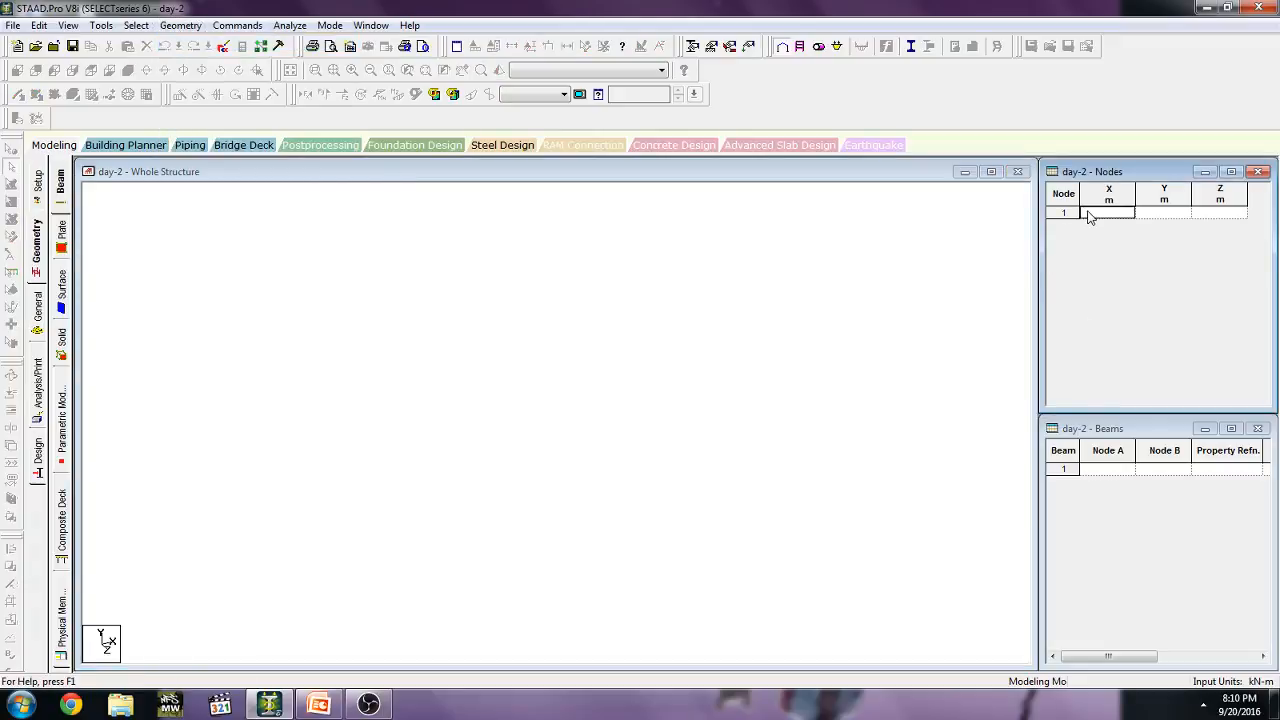
key("Return")
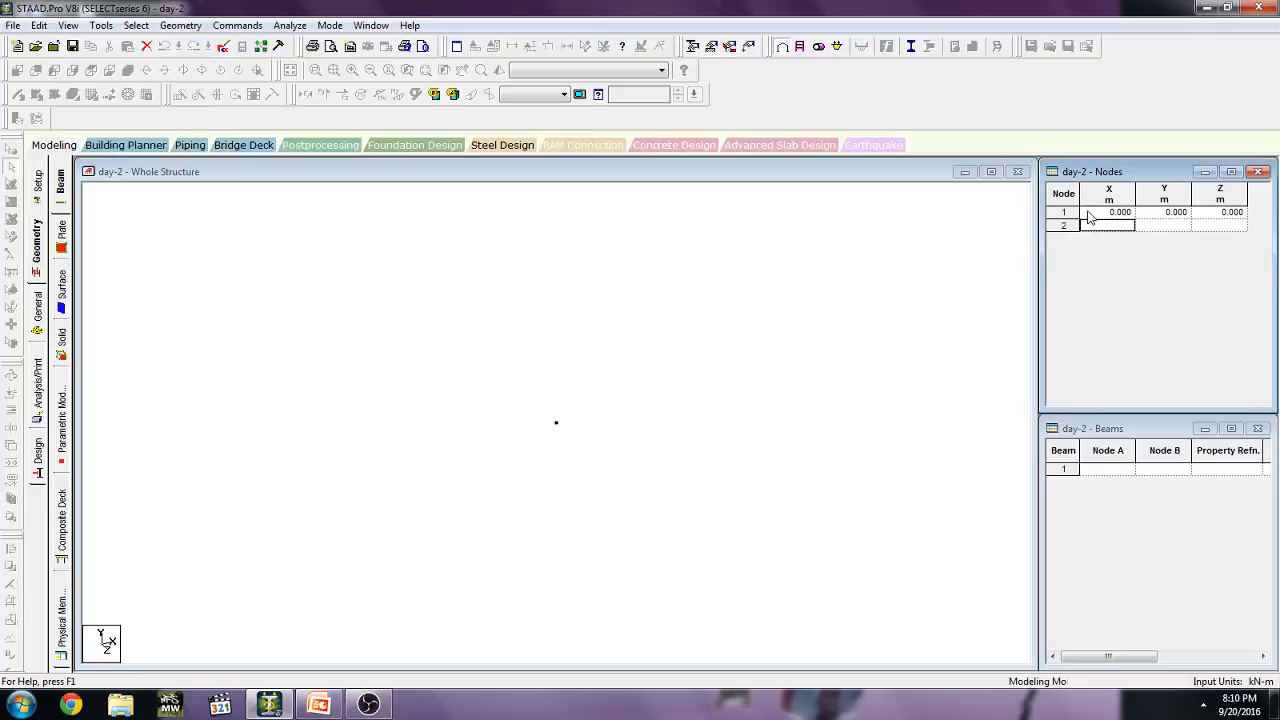
left_click(519, 418)
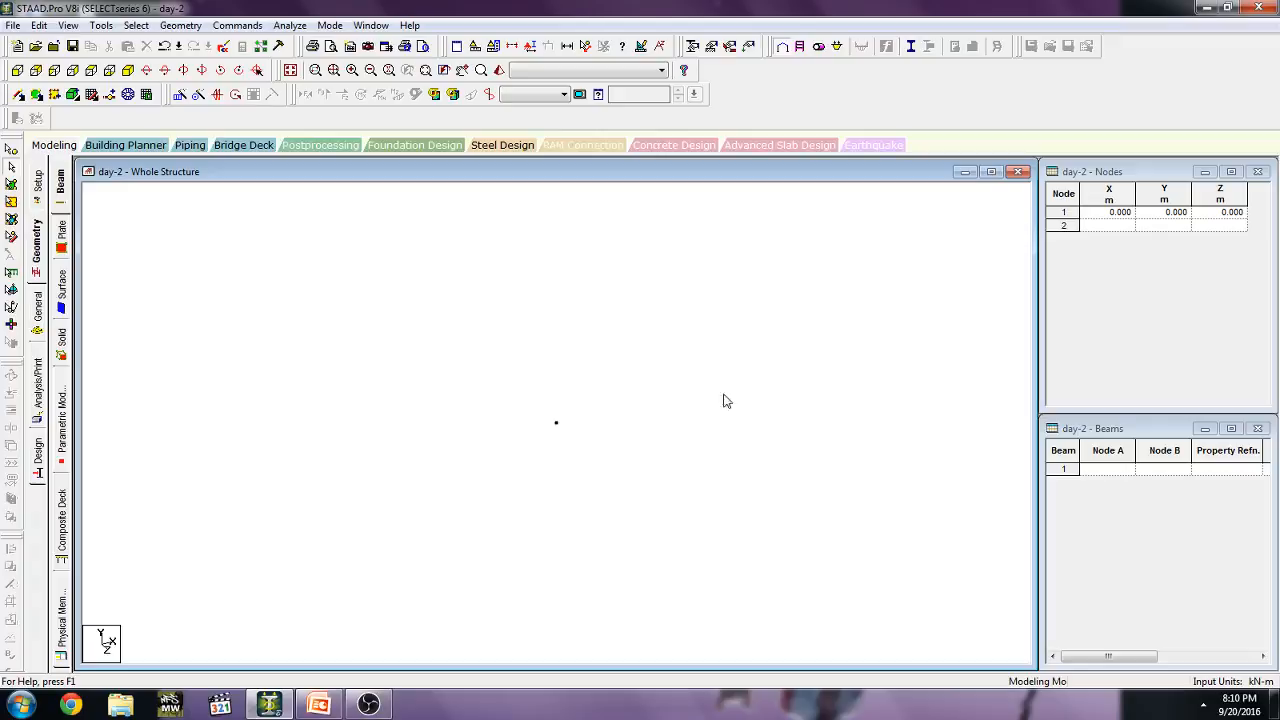
Add node 2 at X 2 m, with Y and Z at 0.
left_click(1116, 225)
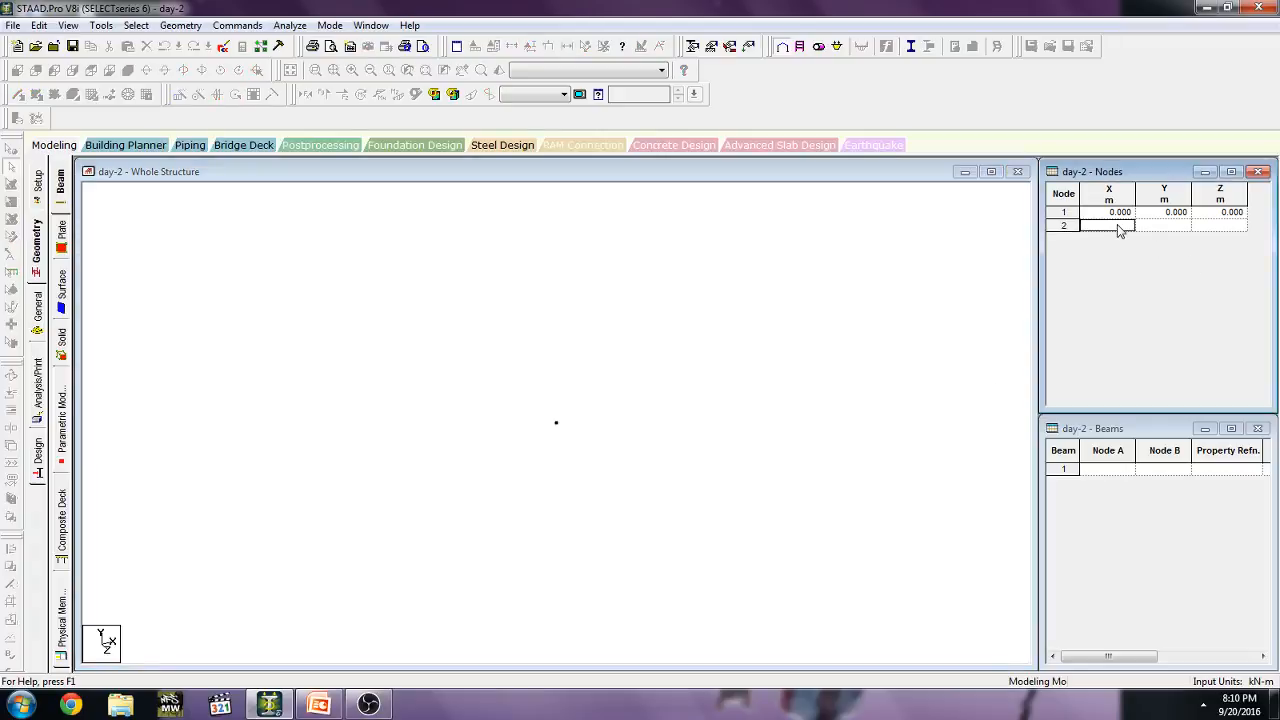
type("2")
key("Return")
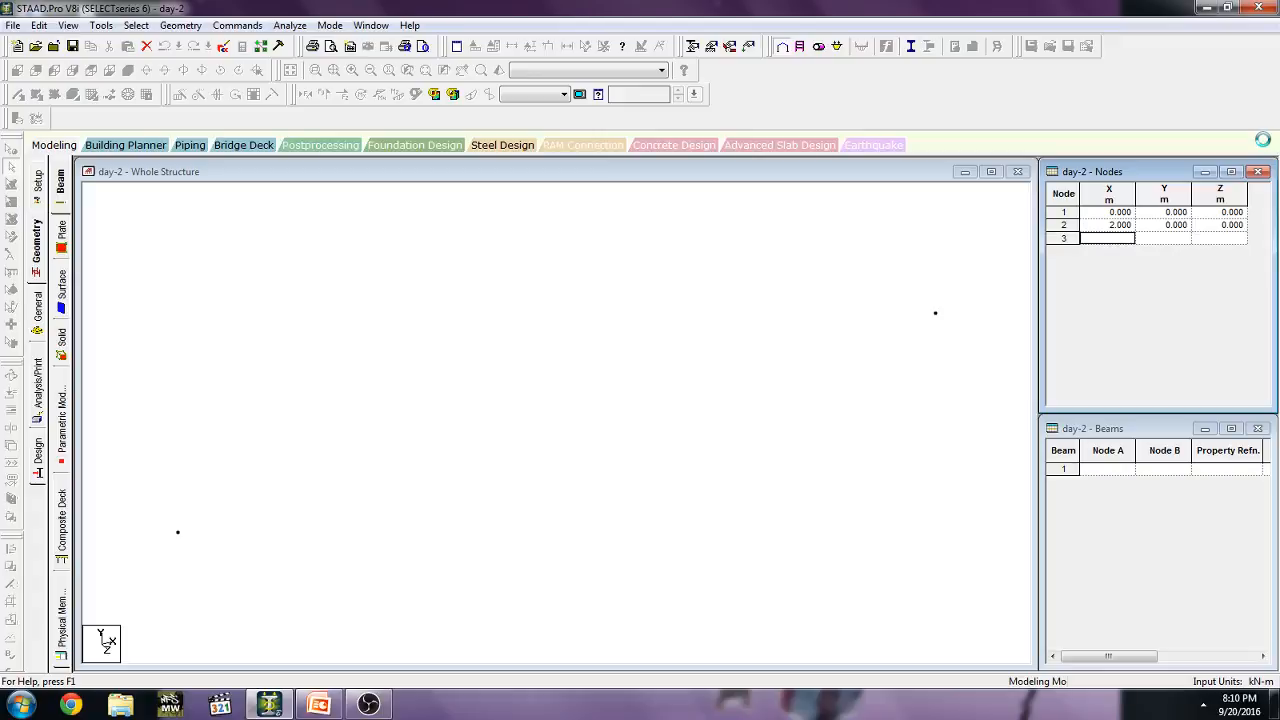
left_click(585, 408)
scroll(556, 396, "down", 8)
scroll(546, 409, "up", 3)
scroll(546, 409, "up", 1)
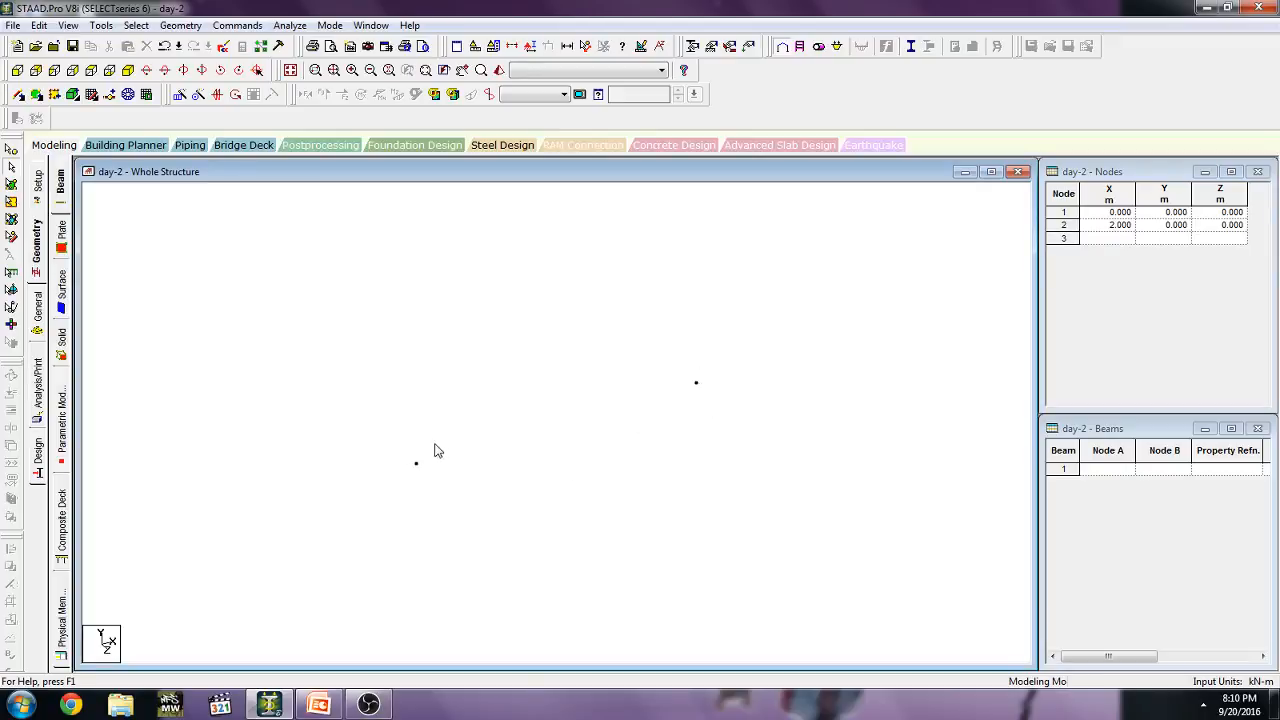
Add a beam from node 1 to node 2, declining any extra node along it.
left_click(18, 97)
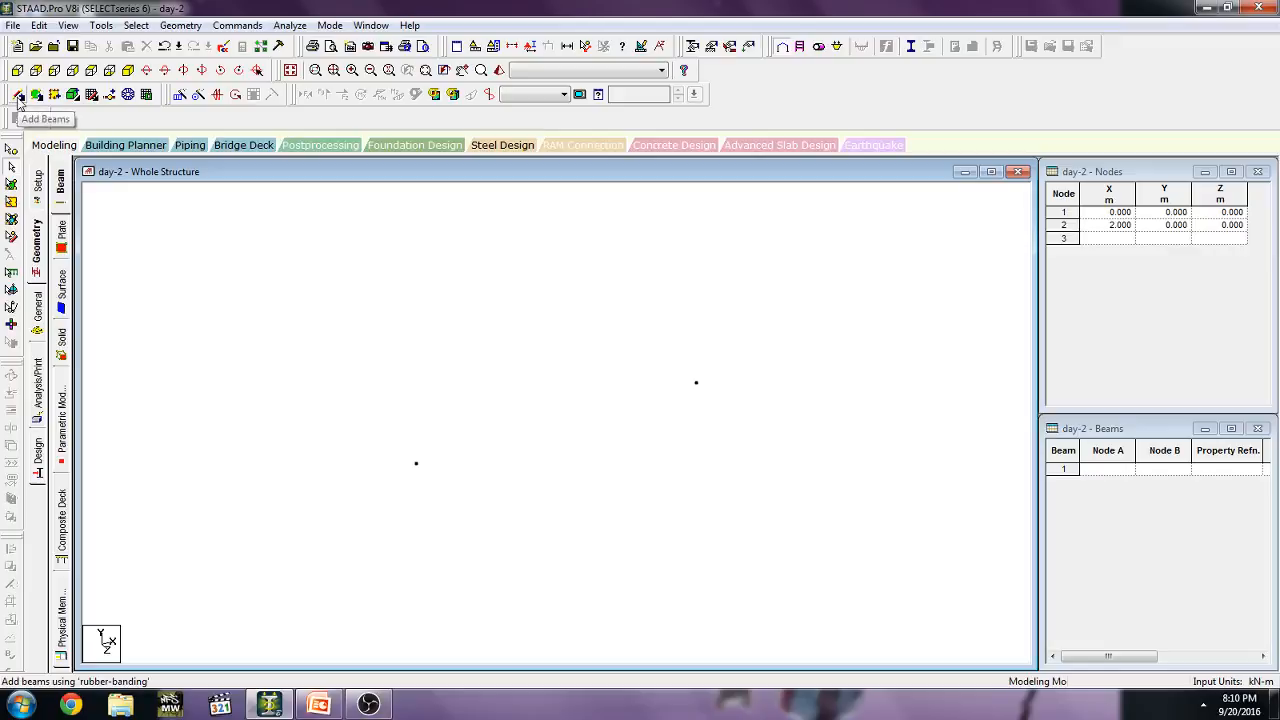
left_click(18, 97)
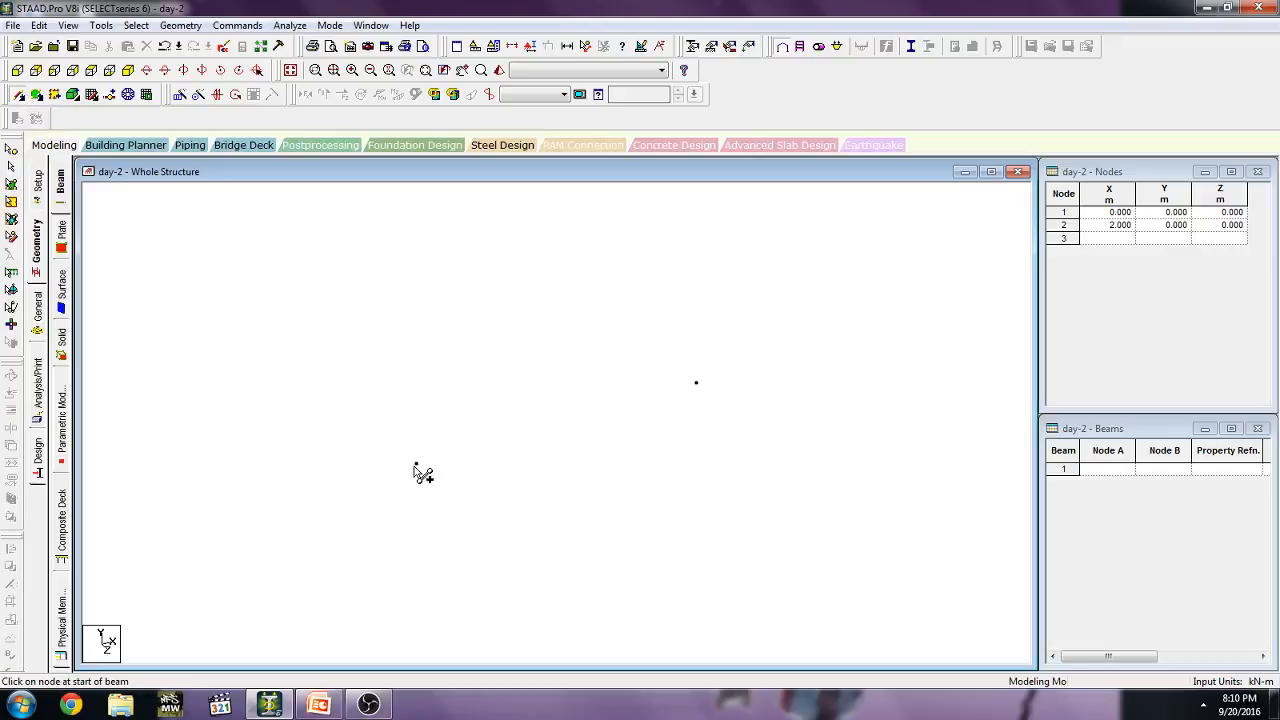
left_click_drag(416, 464, 699, 386)
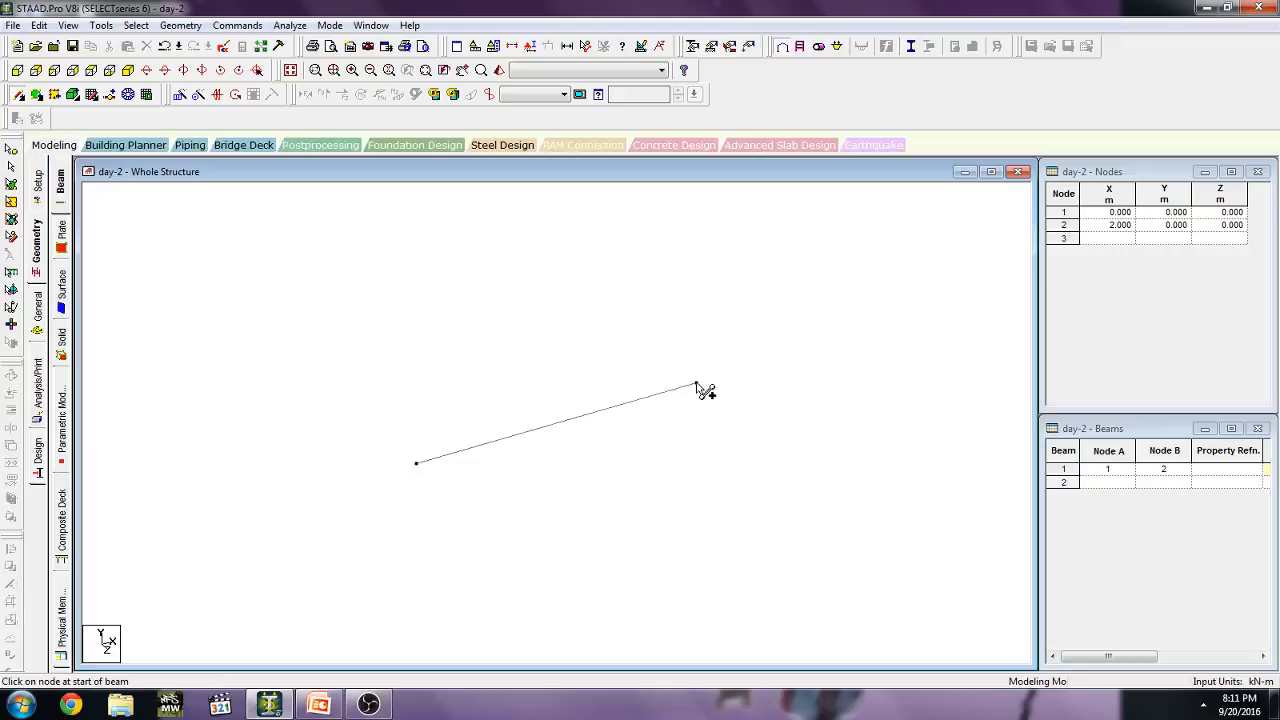
left_click(522, 433)
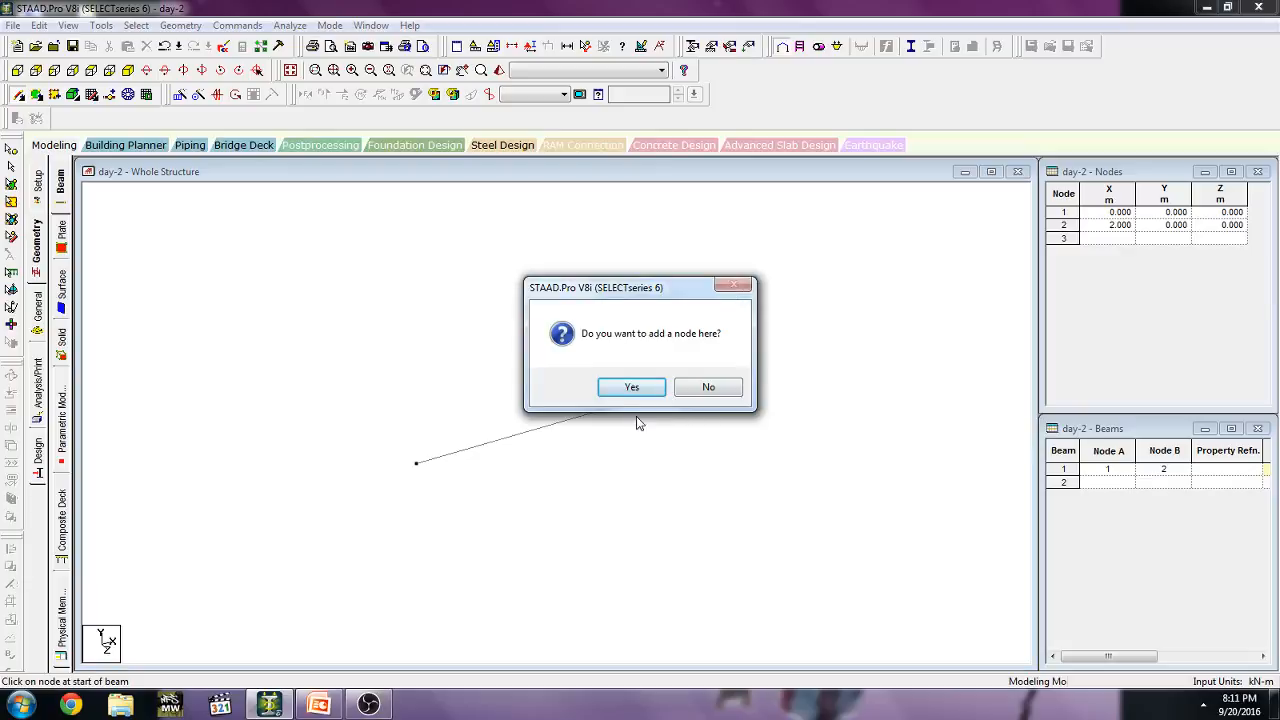
left_click(724, 392)
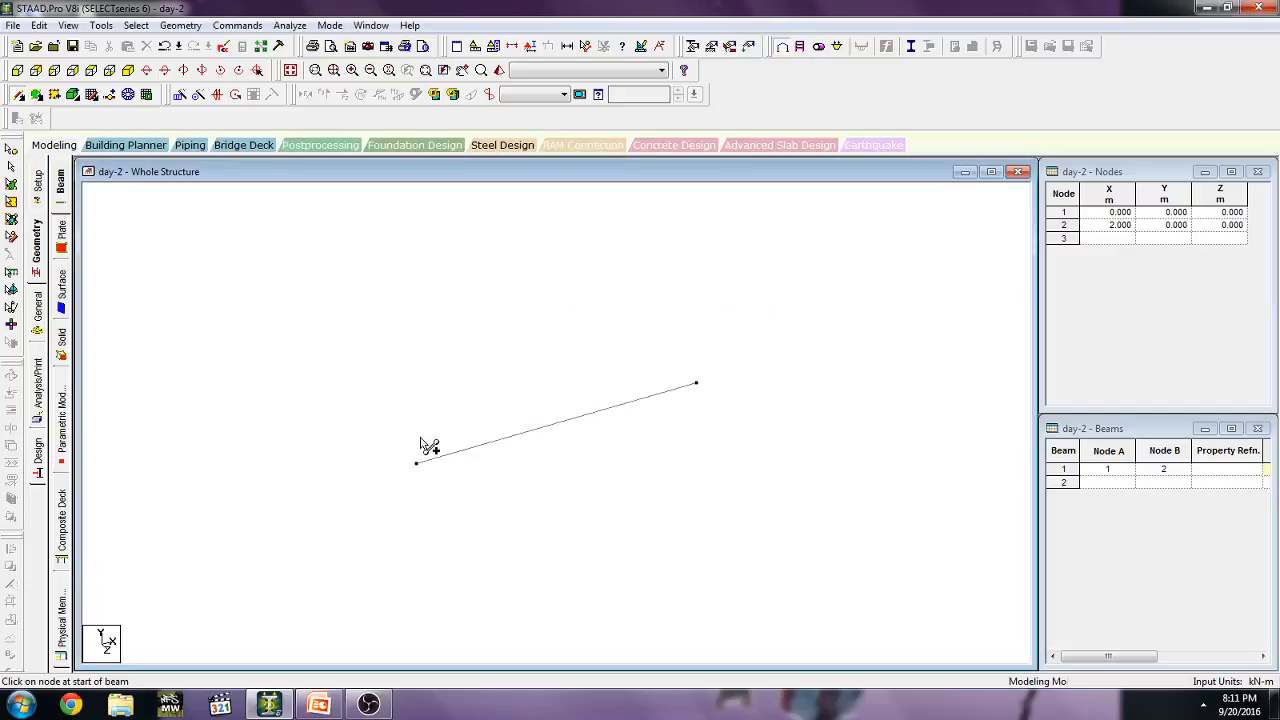
Select the beam with the Beams Cursor to examine its entry in the beam table, and deselect it.
left_click(11, 167)
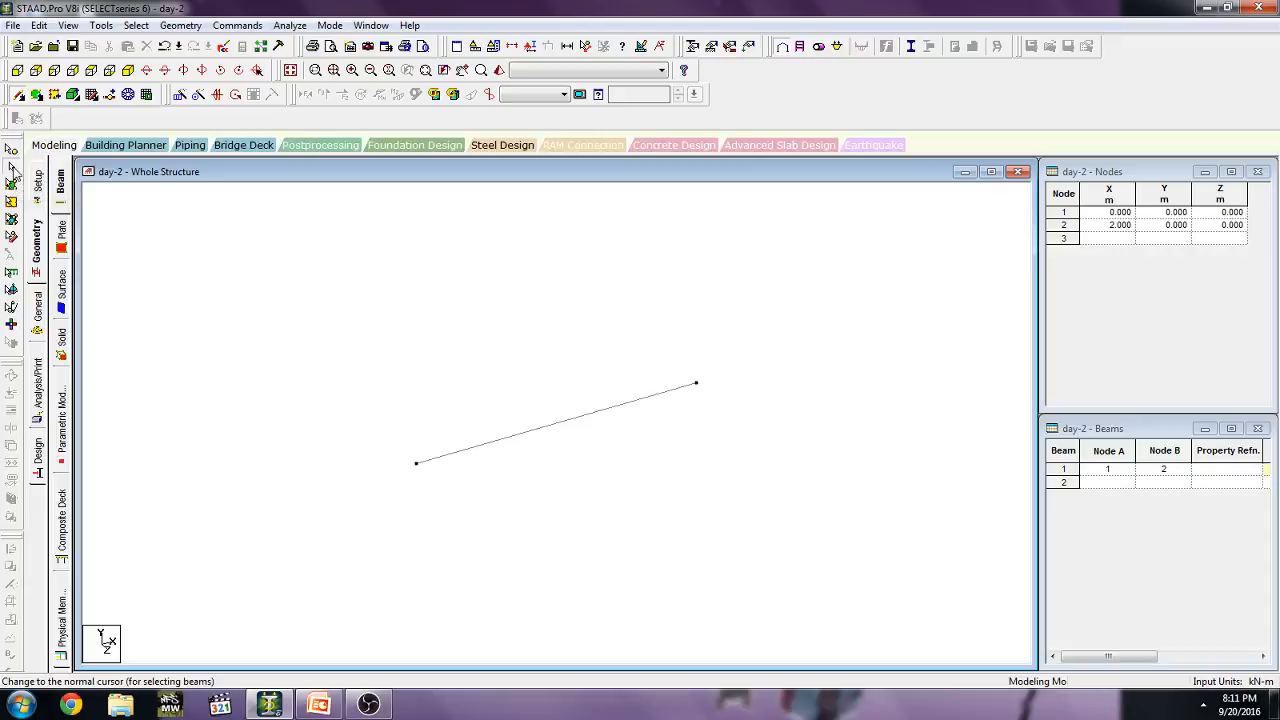
left_click(600, 414)
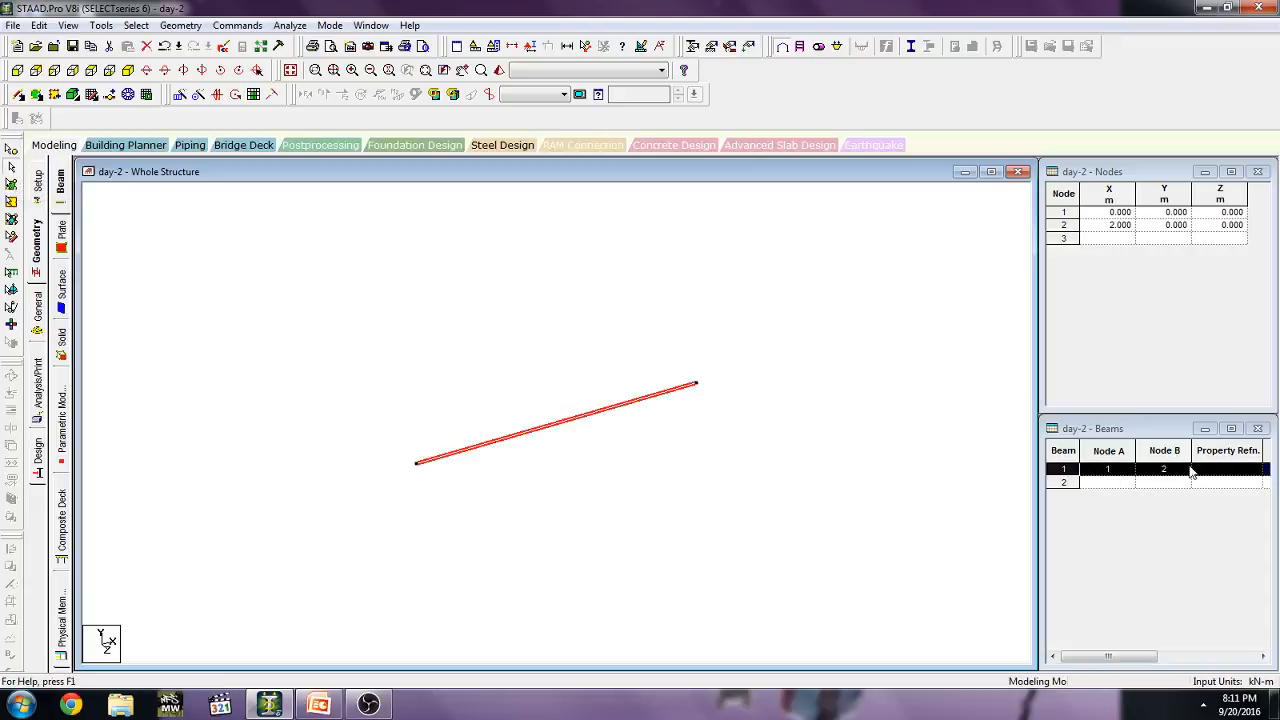
left_click(525, 507)
left_click(528, 432)
left_click(563, 477)
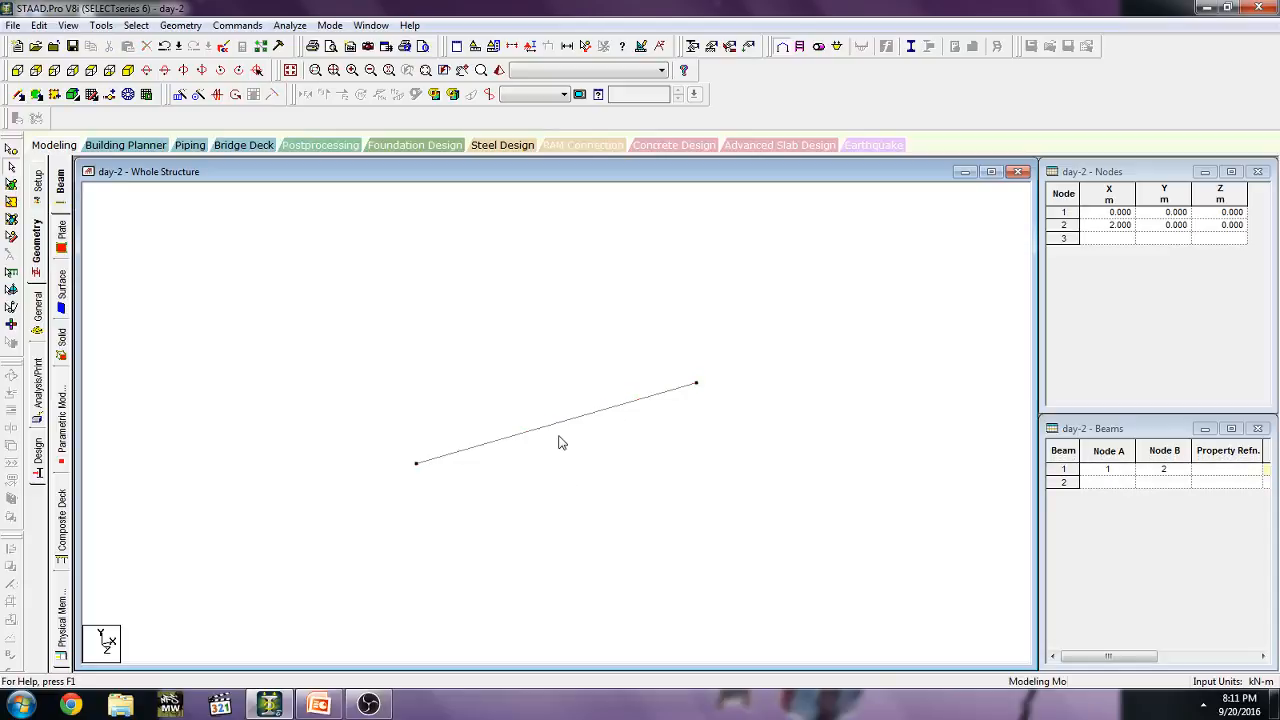
left_click(563, 427)
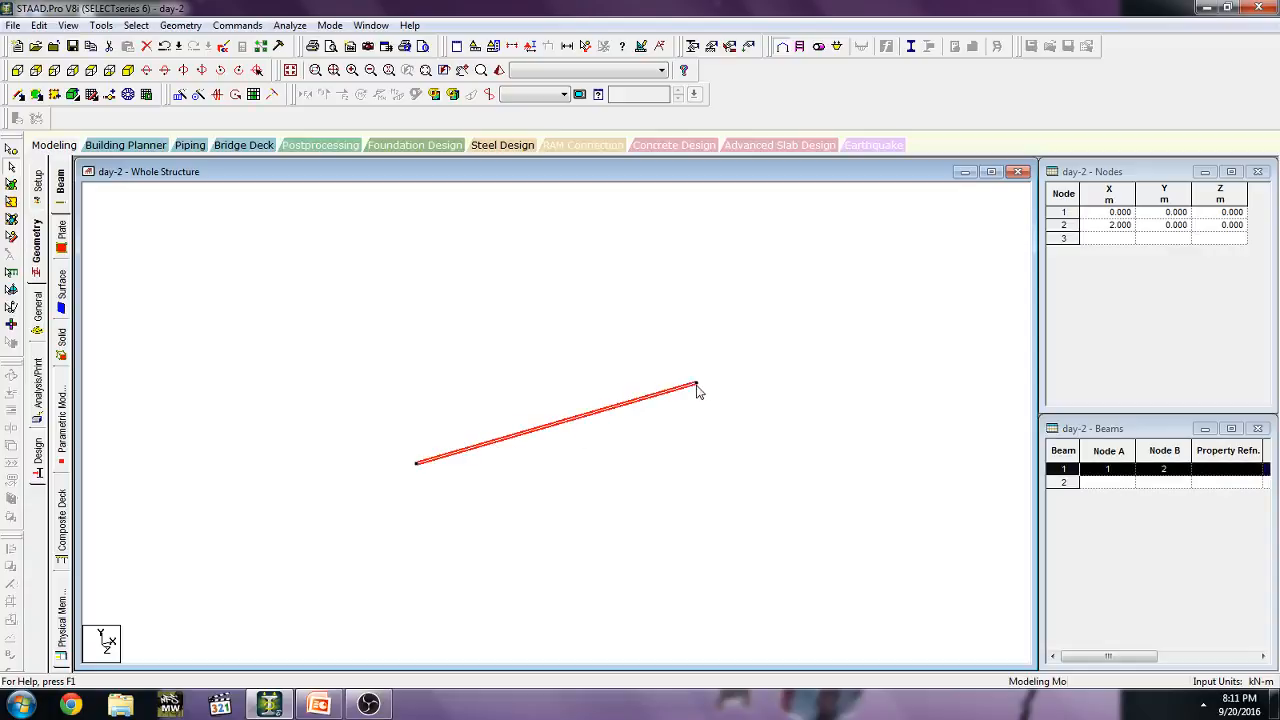
left_click(674, 449)
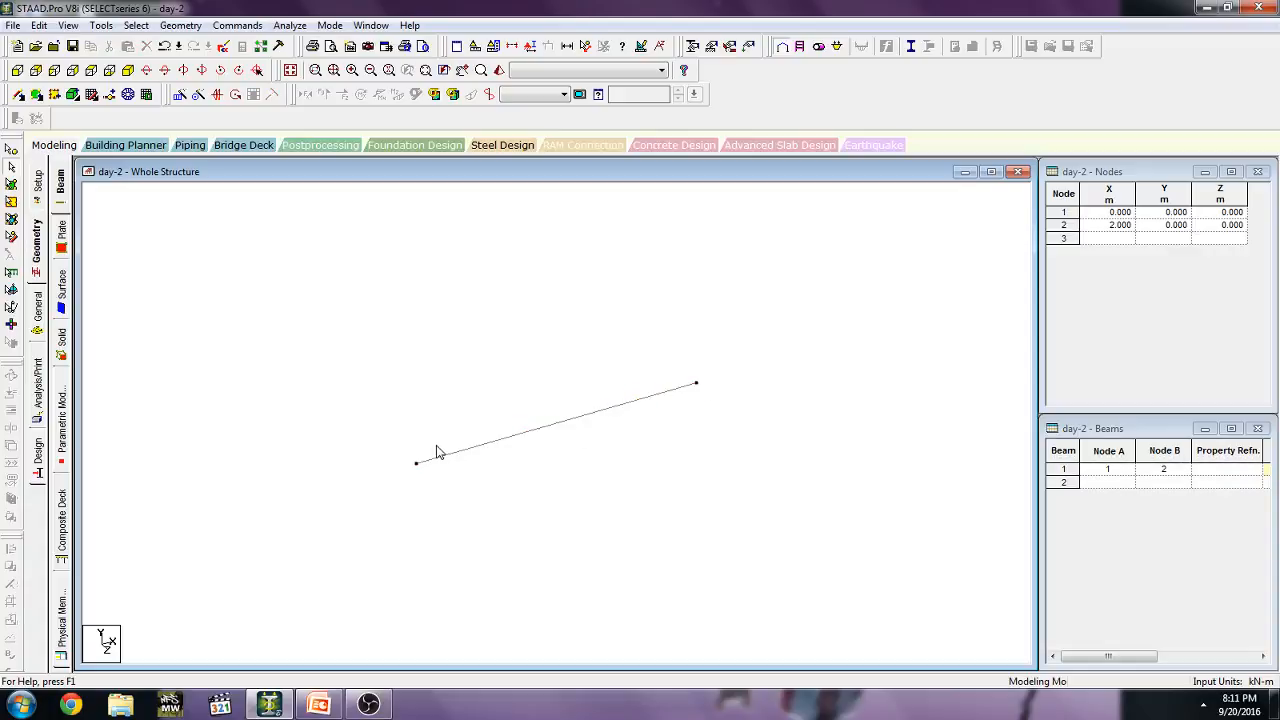
scroll(649, 424, "down", 4)
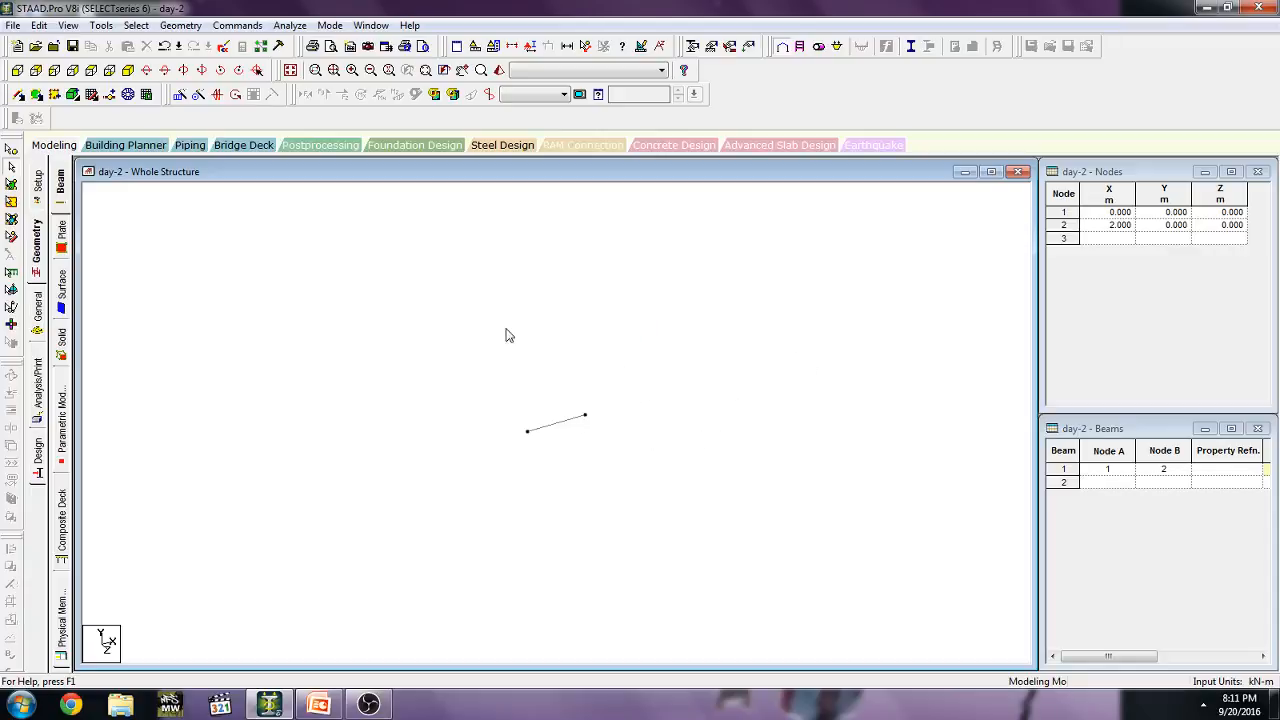
left_click(179, 26)
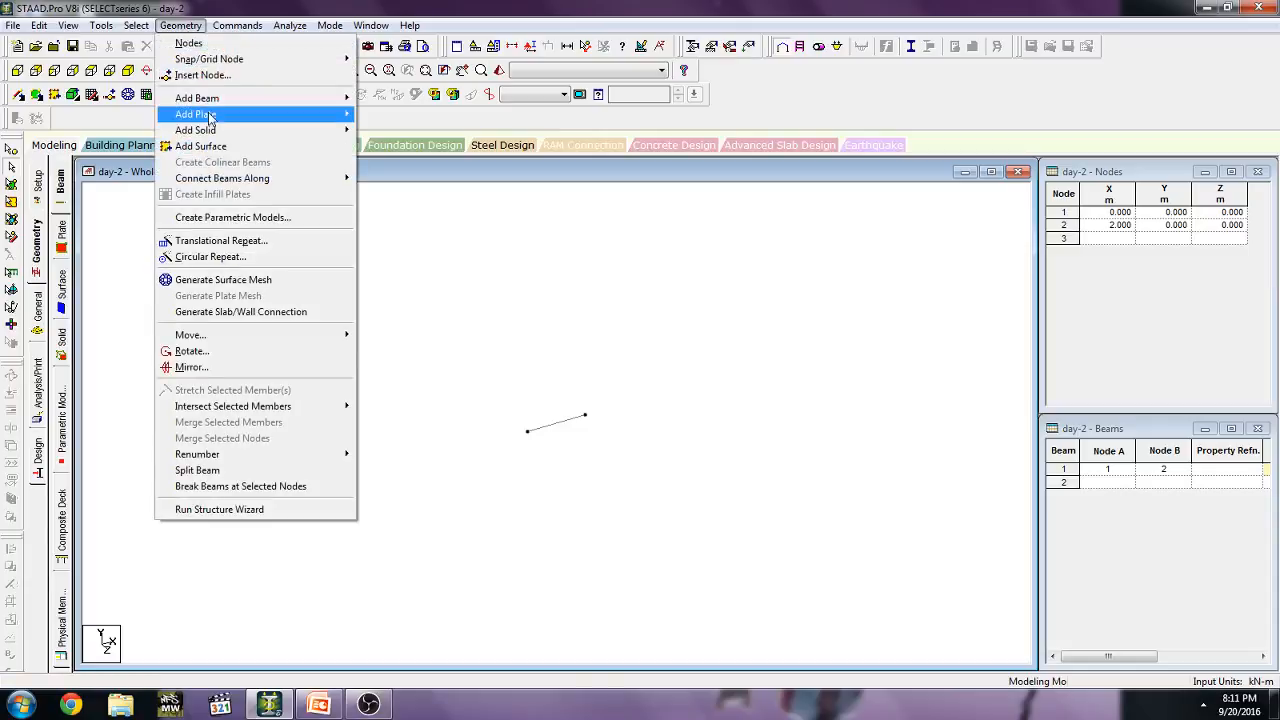
mouse_move(214, 101)
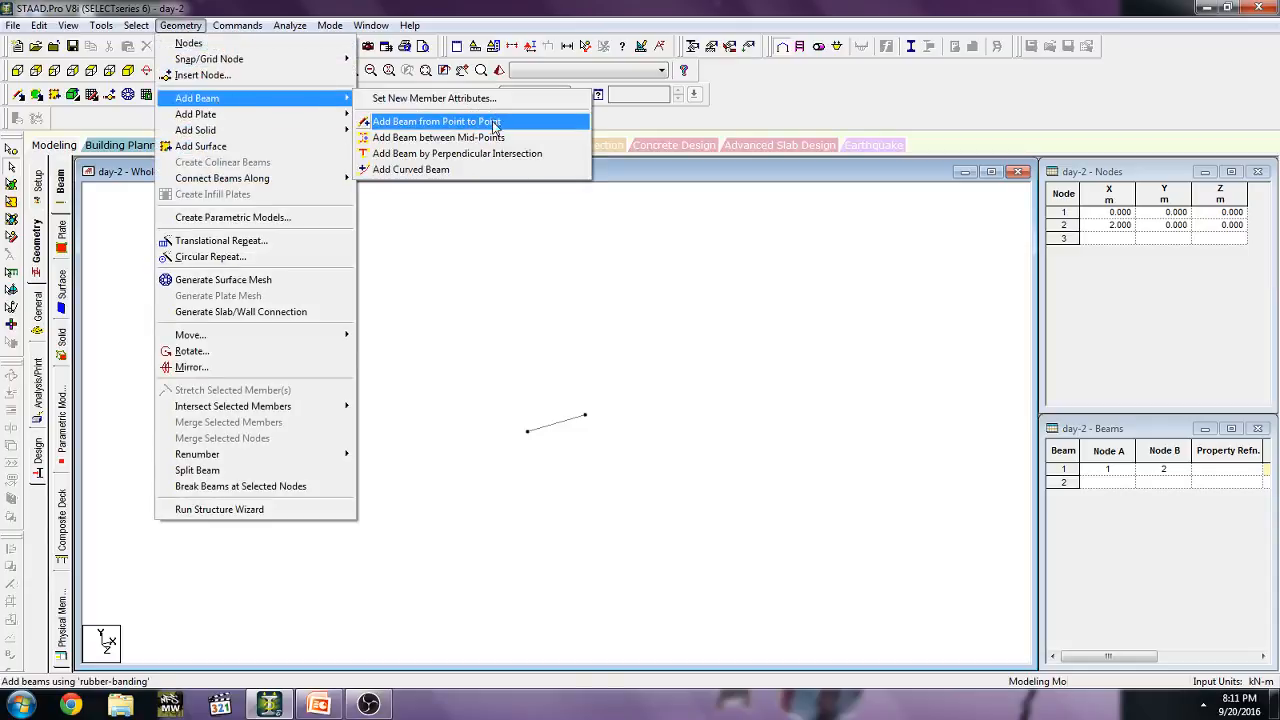
left_click(497, 124)
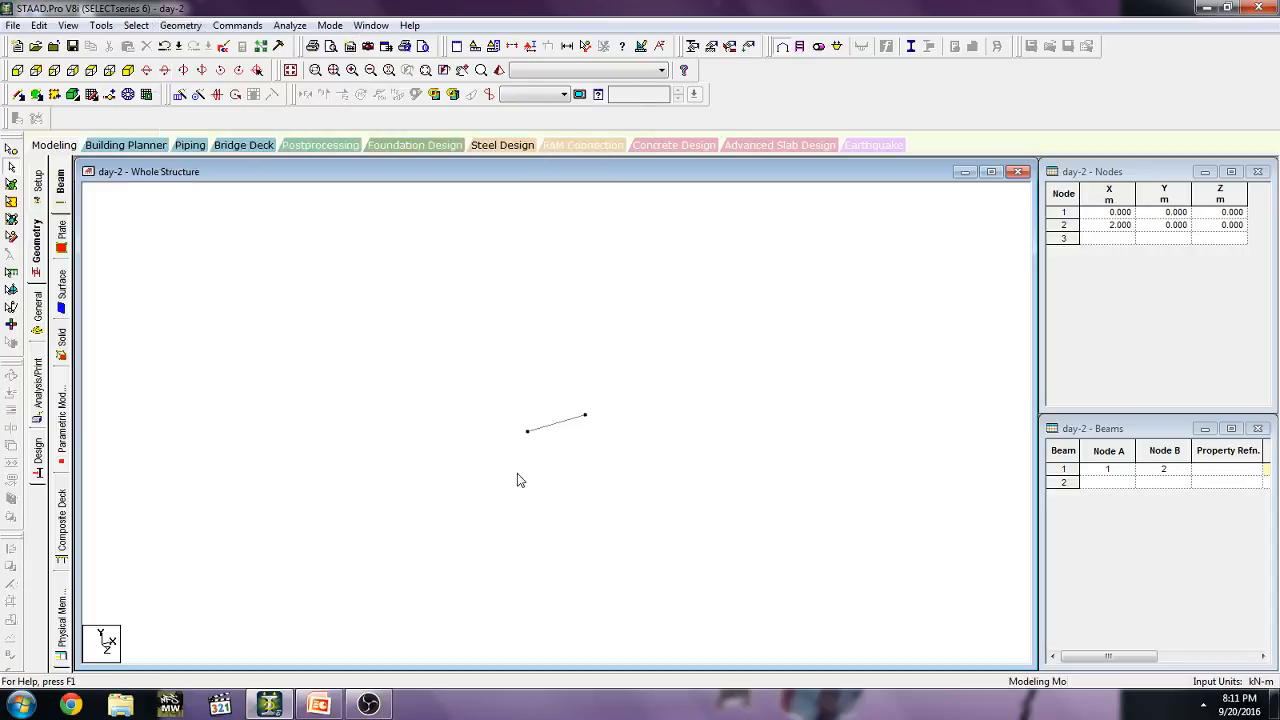
left_click(567, 424)
left_click(600, 421)
Add node 3 at X 0, Y 0, Z 2 m in the node table.
scroll(672, 414, "up", 5)
scroll(615, 410, "down", 2)
scroll(463, 327, "down", 7)
scroll(547, 408, "up", 6)
left_click(1119, 239)
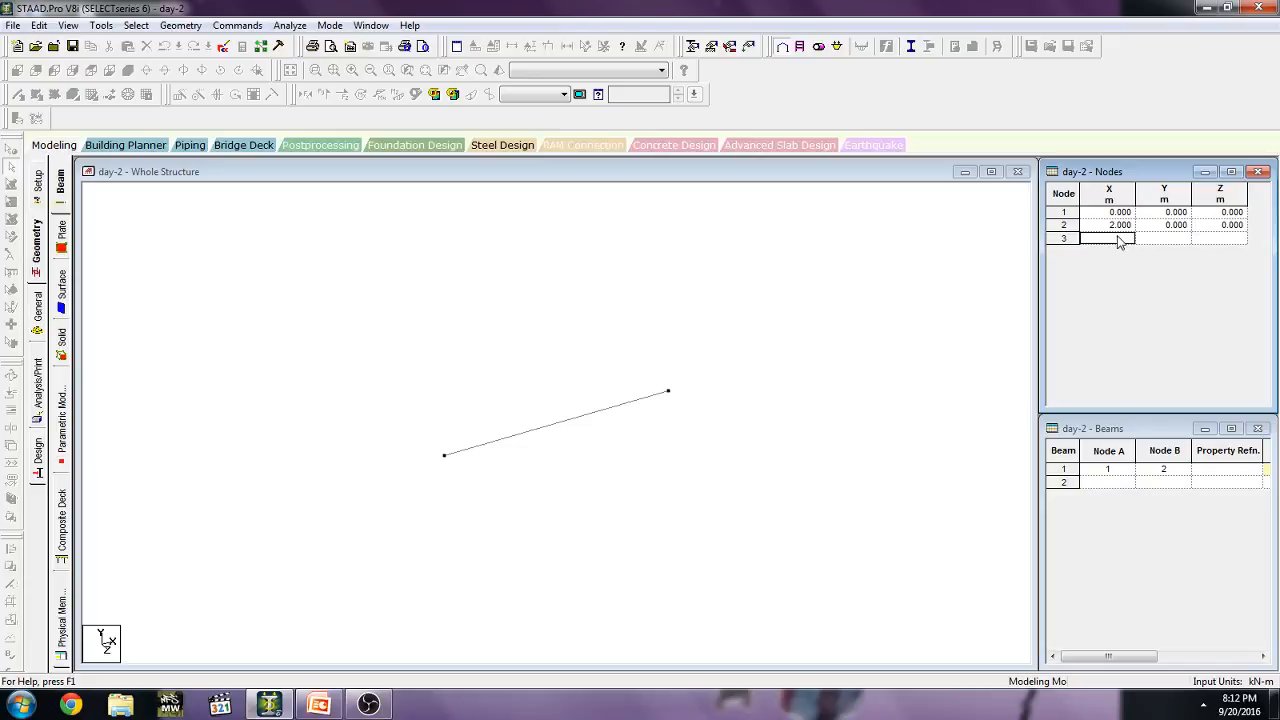
type("0")
left_click(1162, 240)
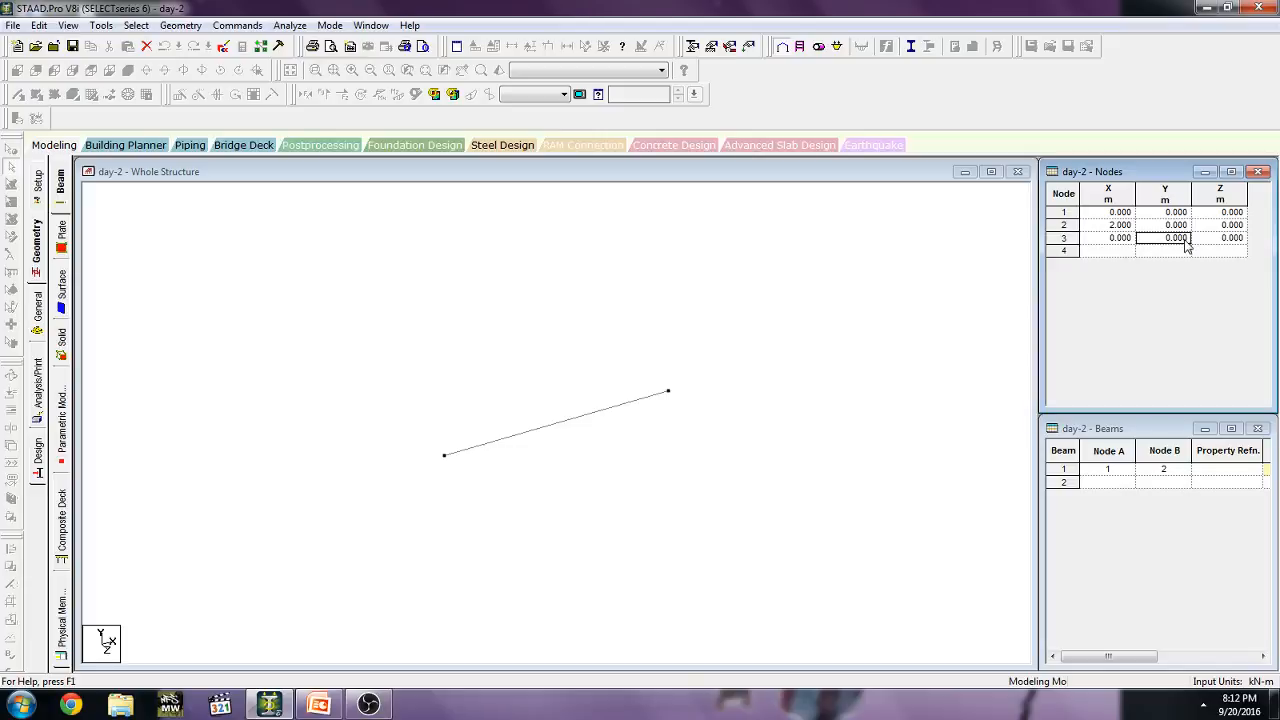
left_click(1228, 240)
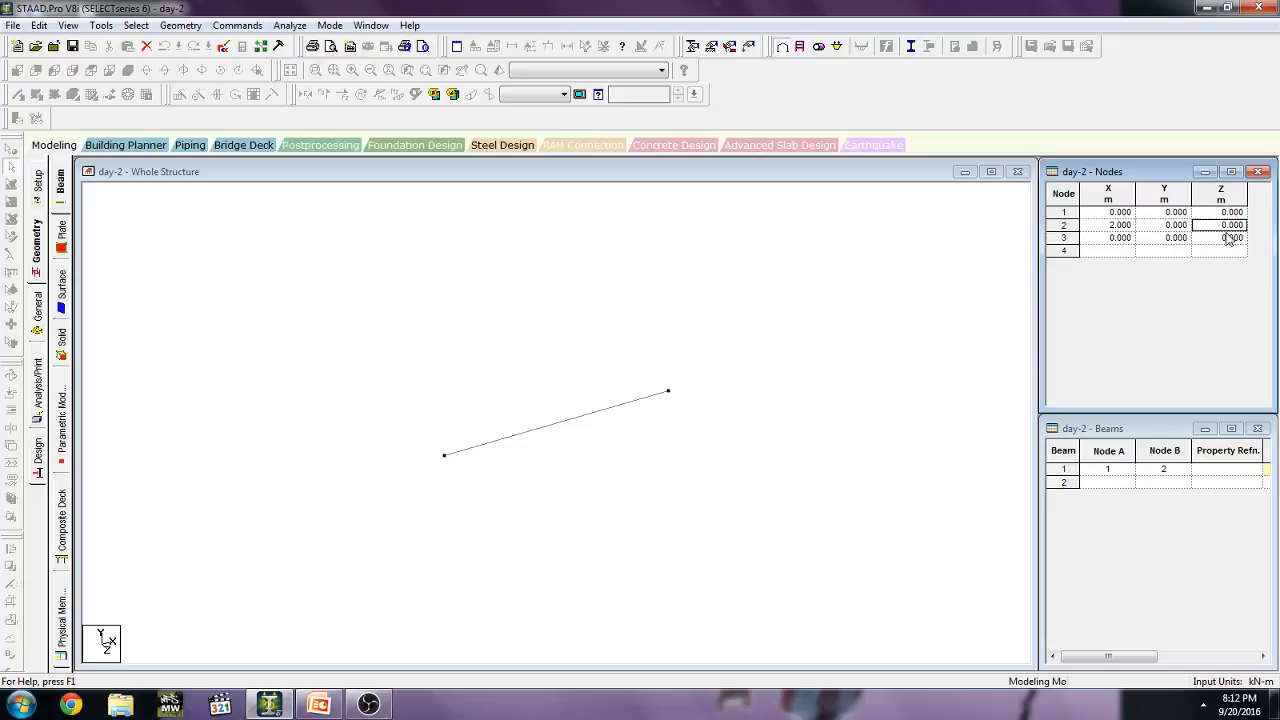
type("2")
key("Return")
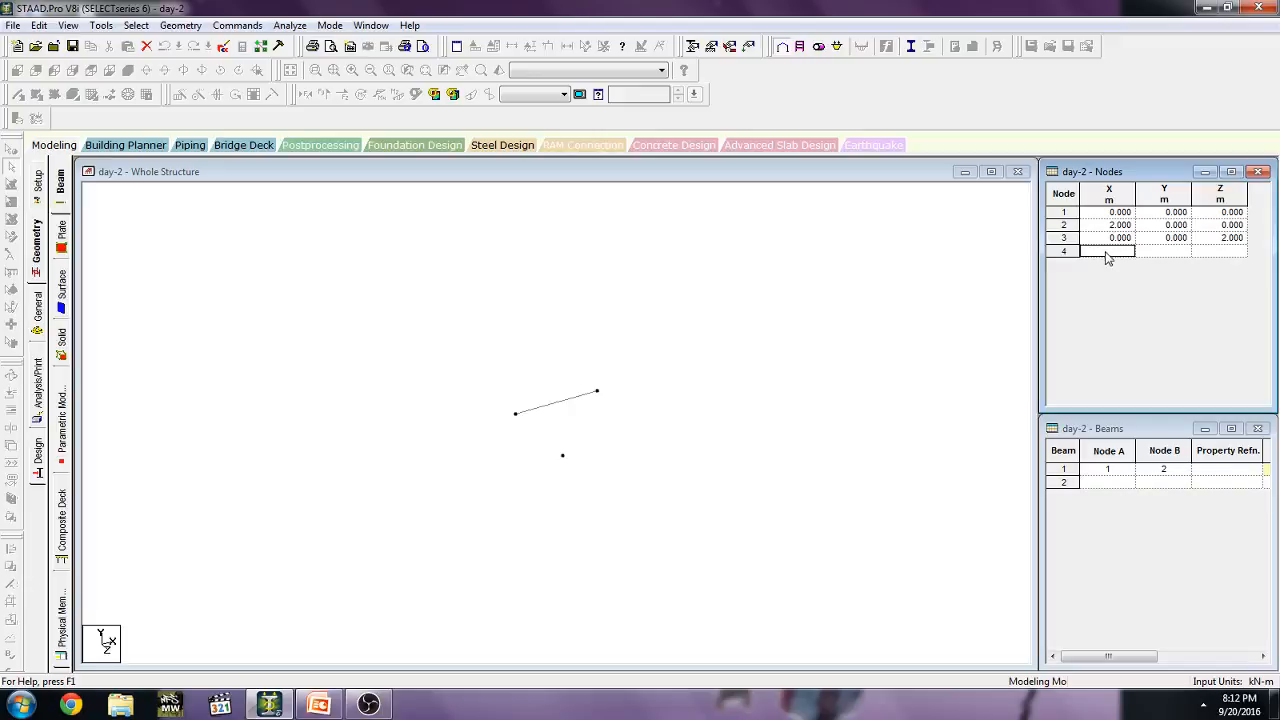
Add node 4 at X 2 m, Y 0, Z 2 m, declining the auto save.
type("2")
left_click(1226, 252)
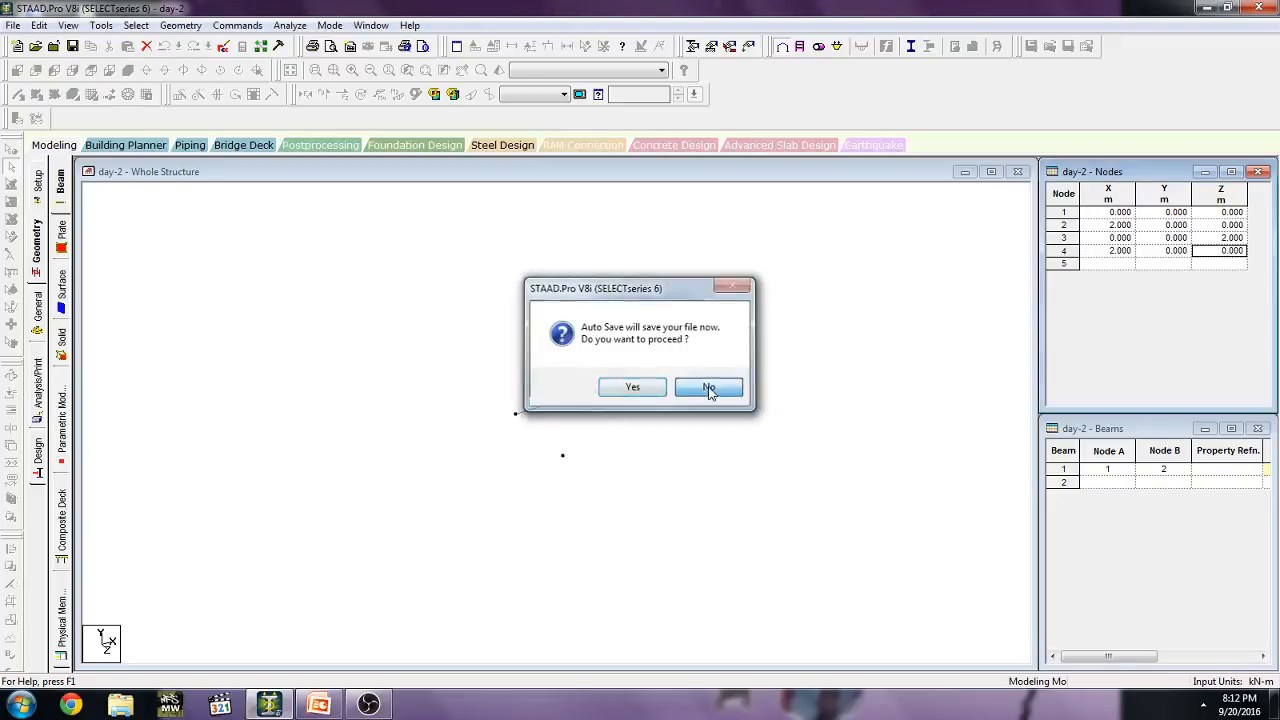
left_click(709, 388)
type("2")
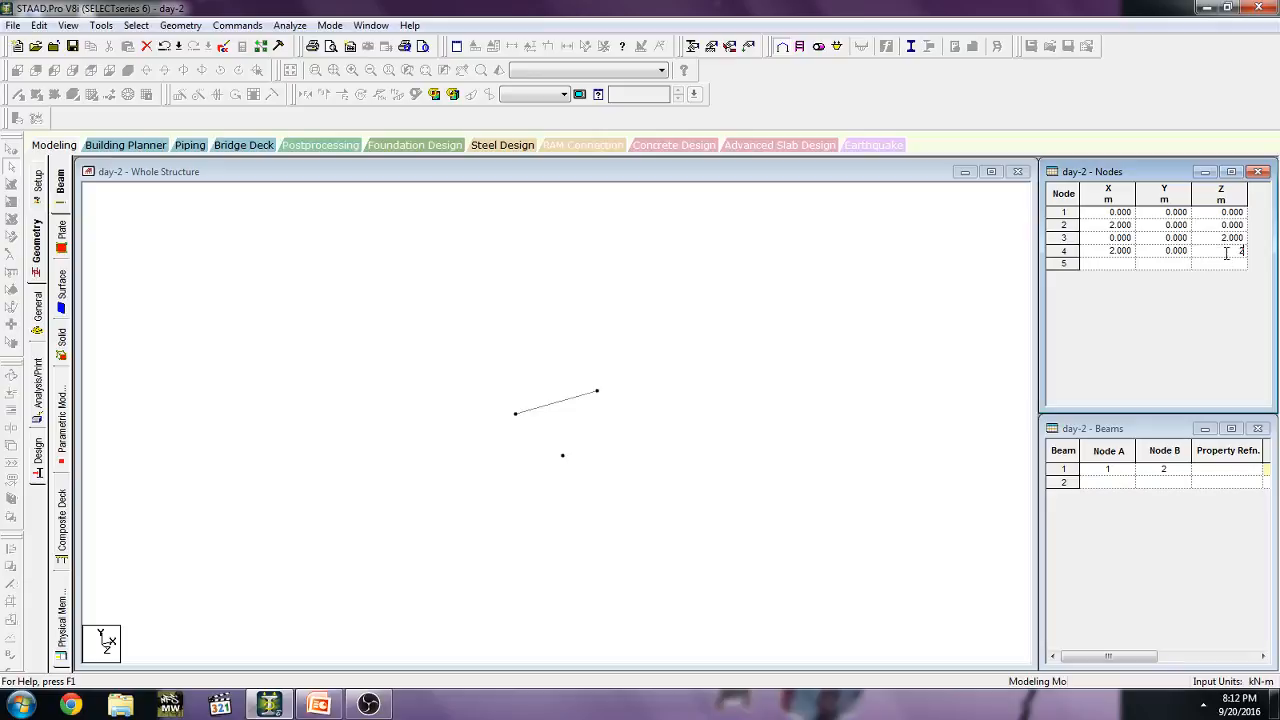
key("Return")
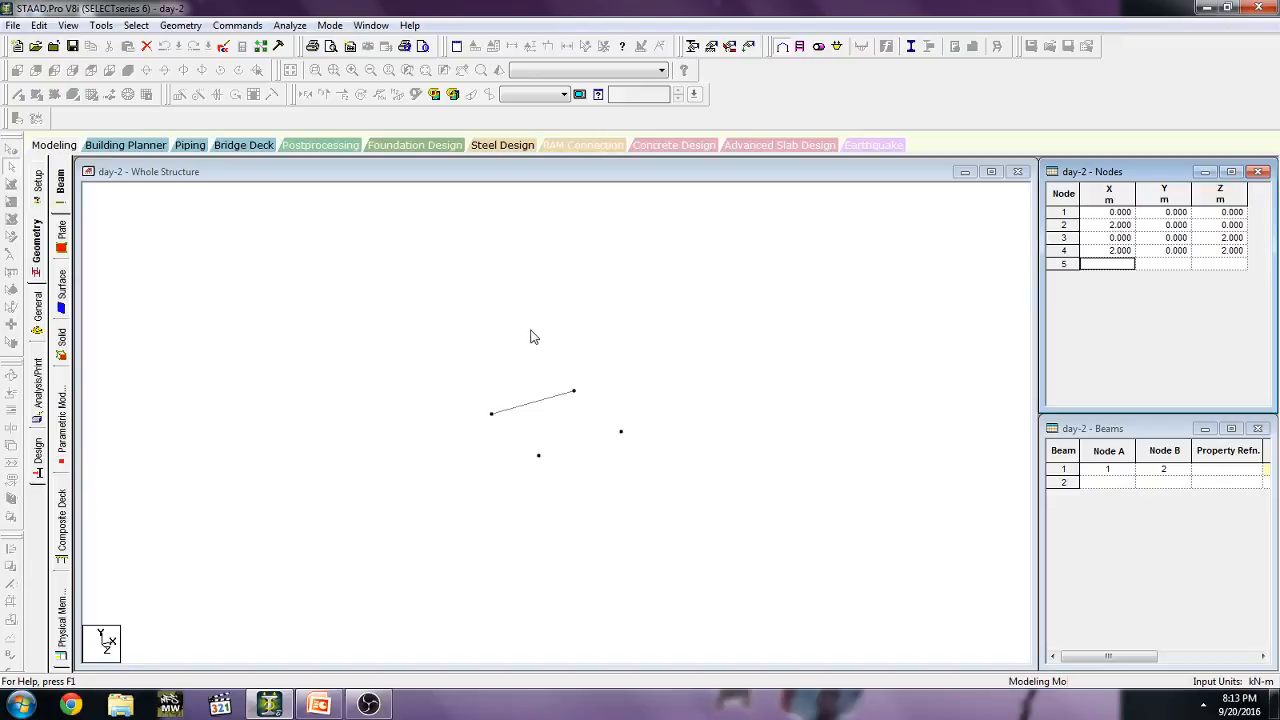
Add beams from node 2 to node 4, node 4 to node 3, and node 3 to node 1 to close the square.
left_click(245, 298)
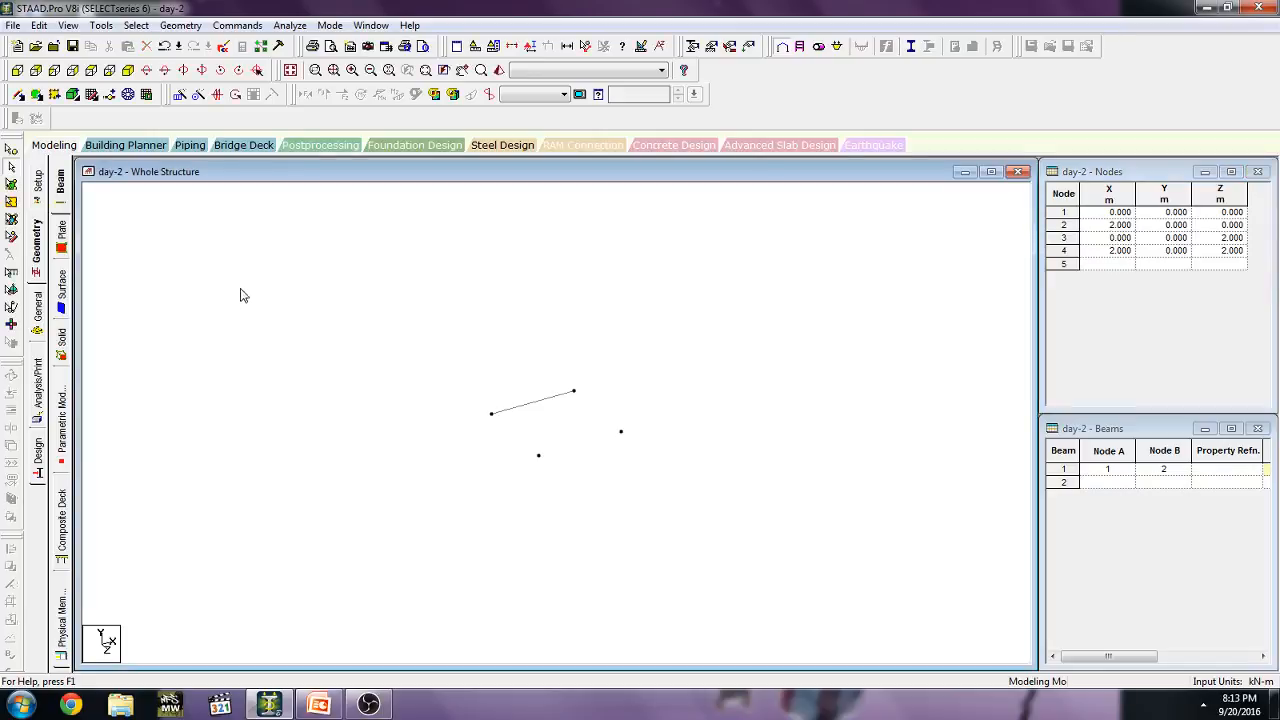
left_click(18, 96)
left_click(573, 391)
left_click(621, 432)
left_click(621, 432)
left_click(538, 456)
left_click(539, 457)
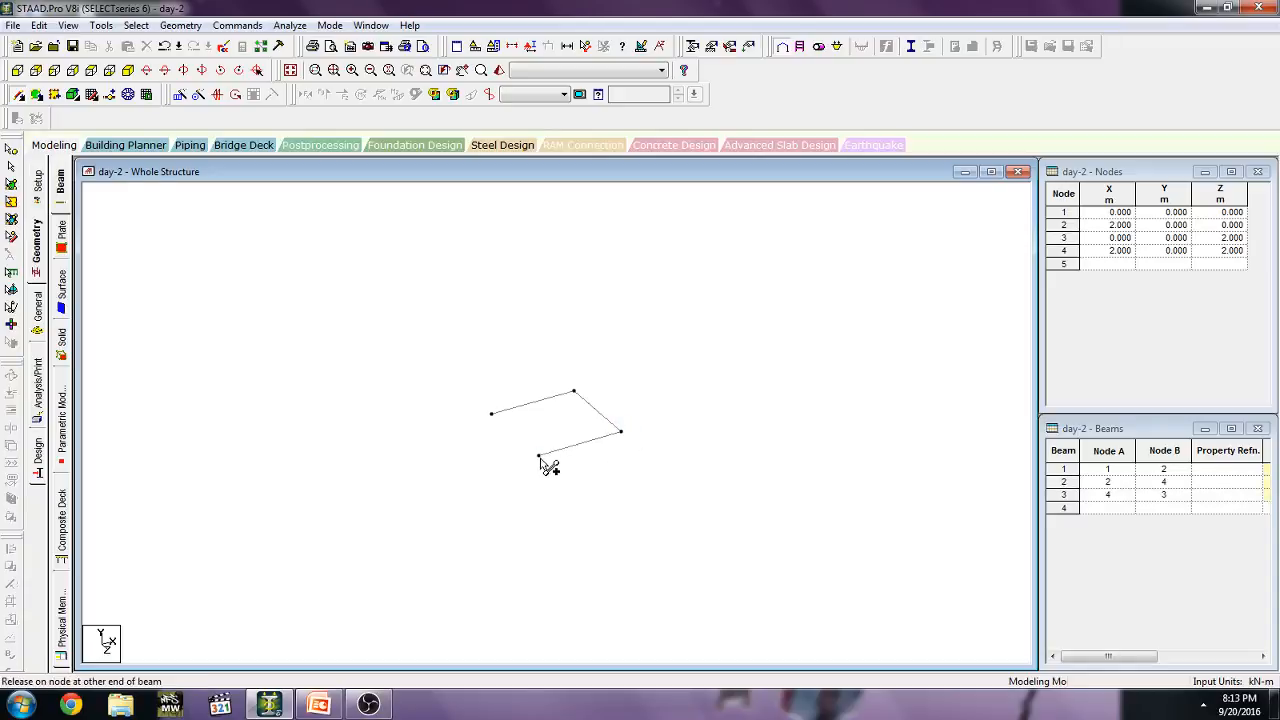
left_click(491, 413)
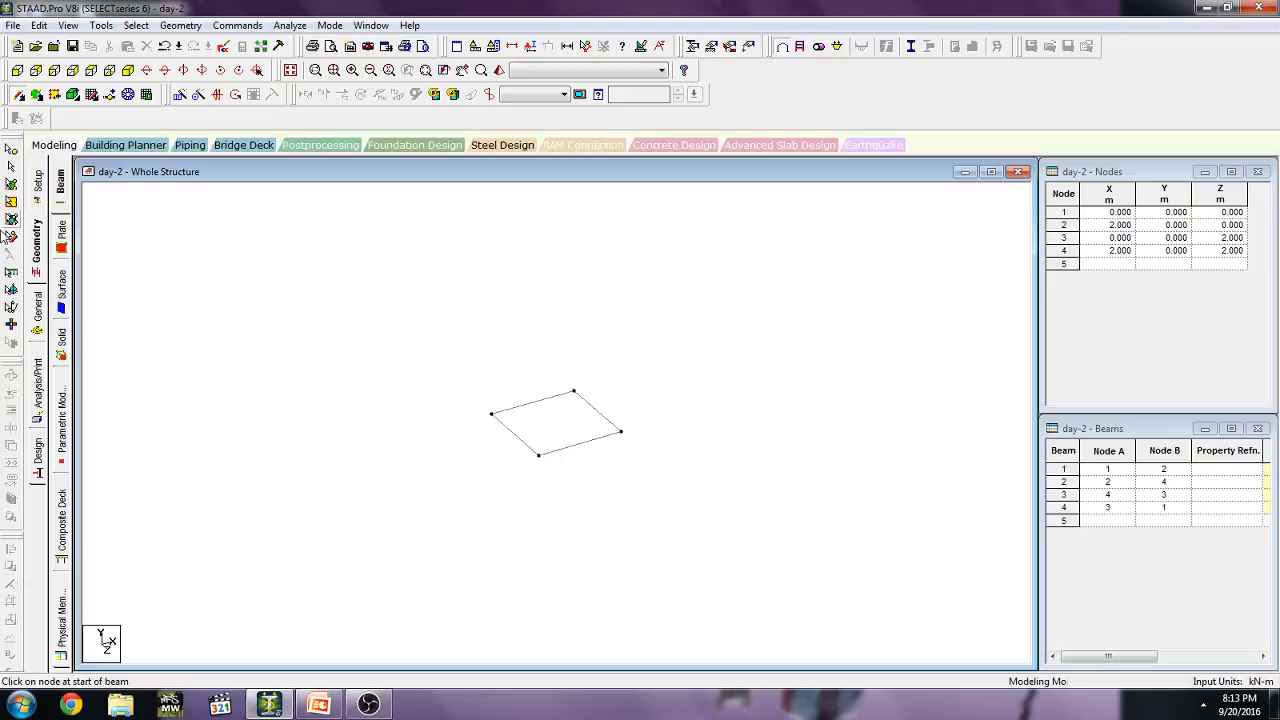
Select all the beams of the square with the Beams Cursor to examine their table entries, and deselect them.
left_click(11, 166)
left_click_drag(430, 316, 700, 522)
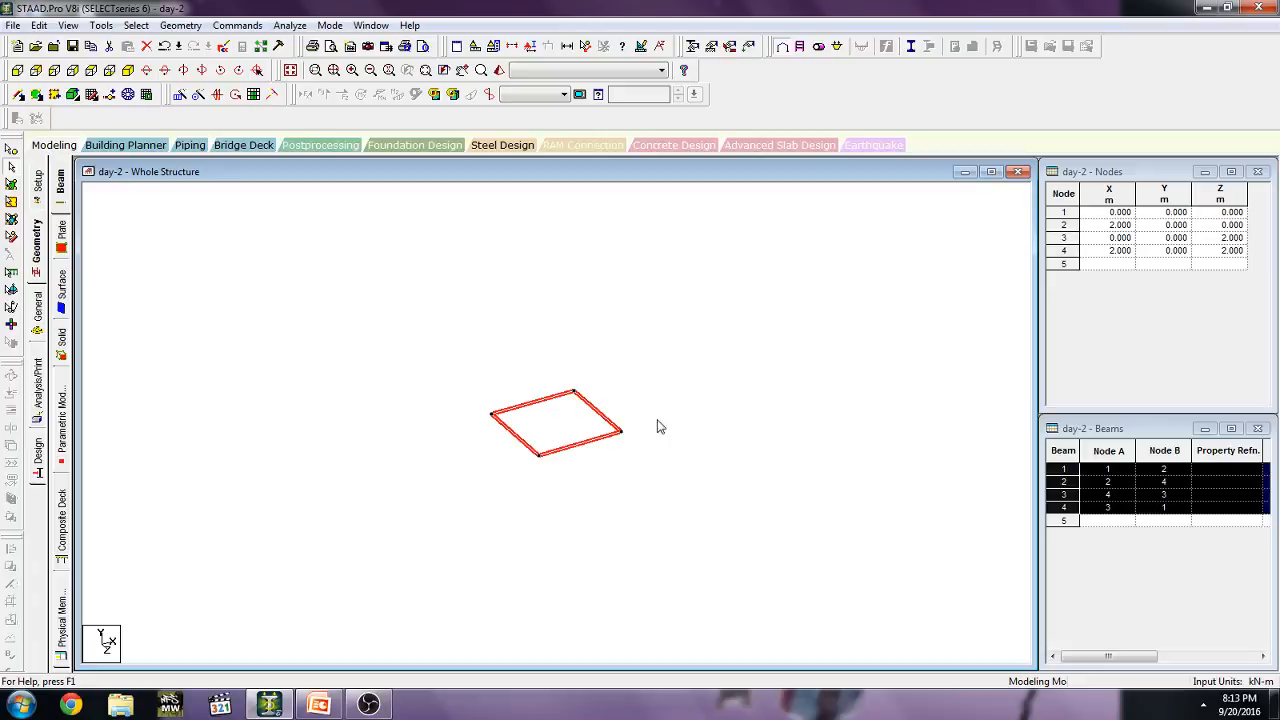
left_click(664, 351)
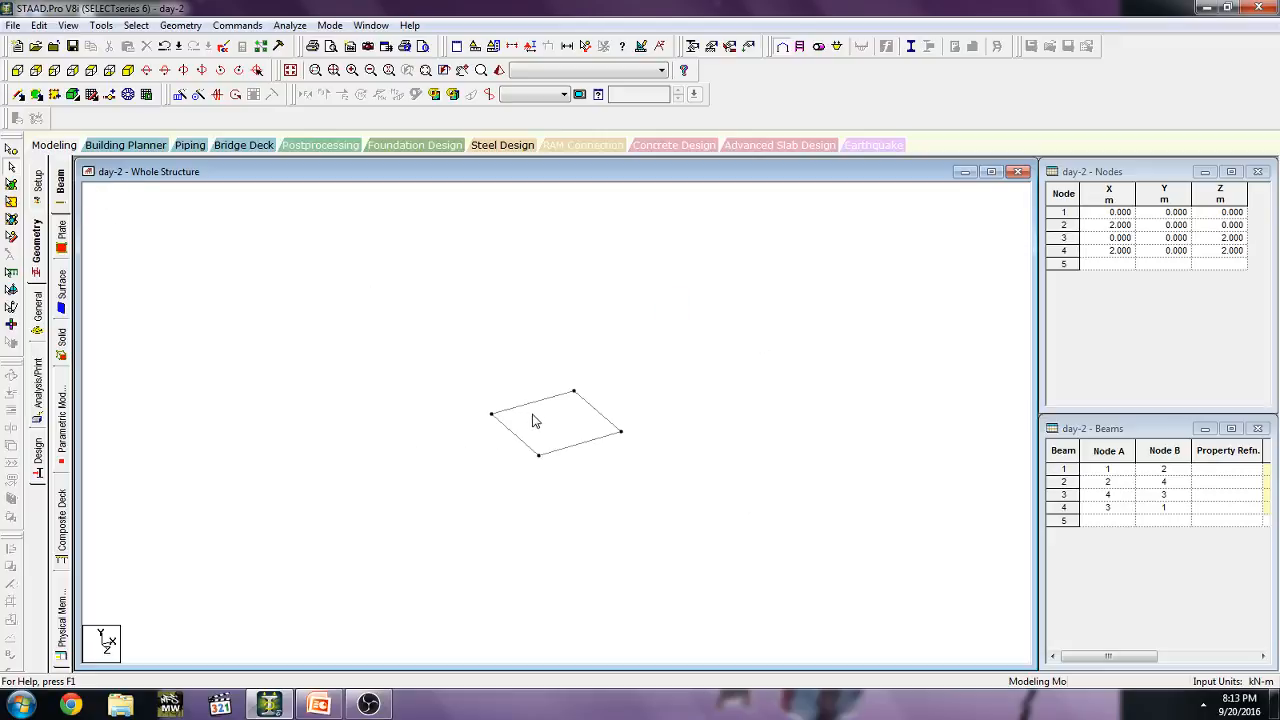
Add a four-noded plate across the square through nodes 1, 2, 4 and 3.
left_click(35, 95)
left_click(491, 414)
left_click(574, 392)
left_click(621, 432)
left_click(538, 456)
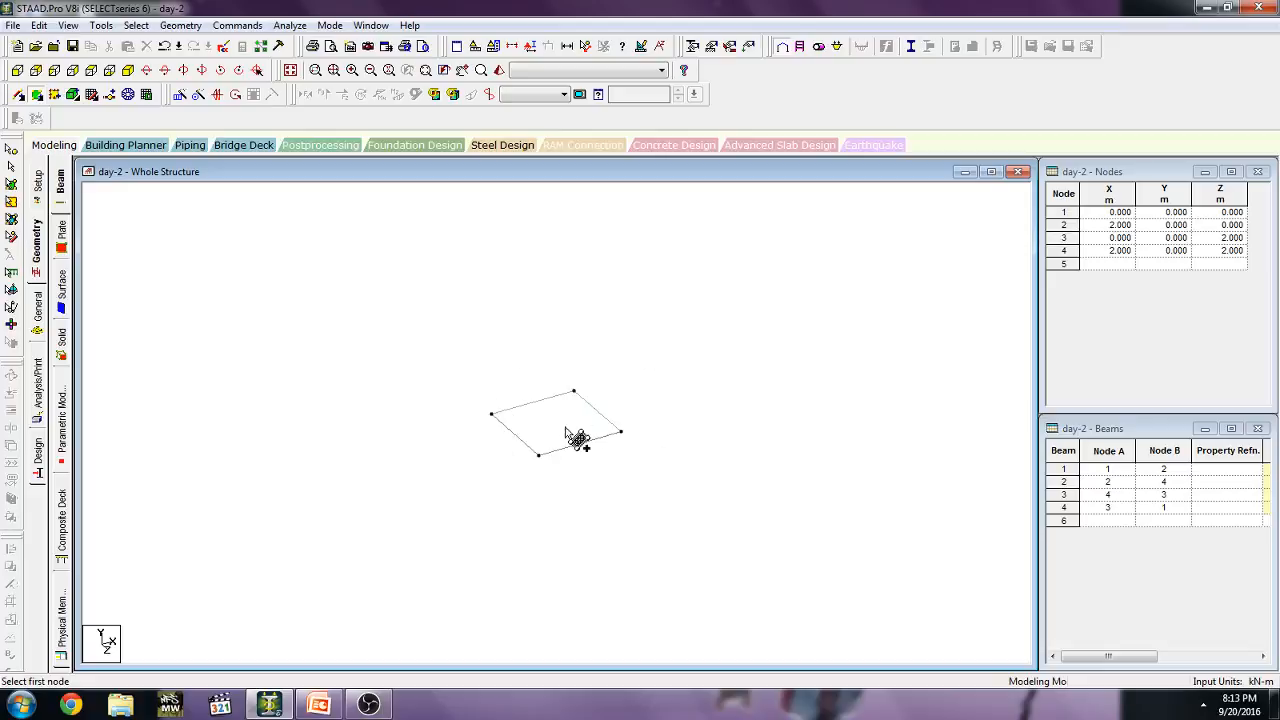
Select the new plate with the Plates Cursor to check that it fills the square.
left_click(11, 186)
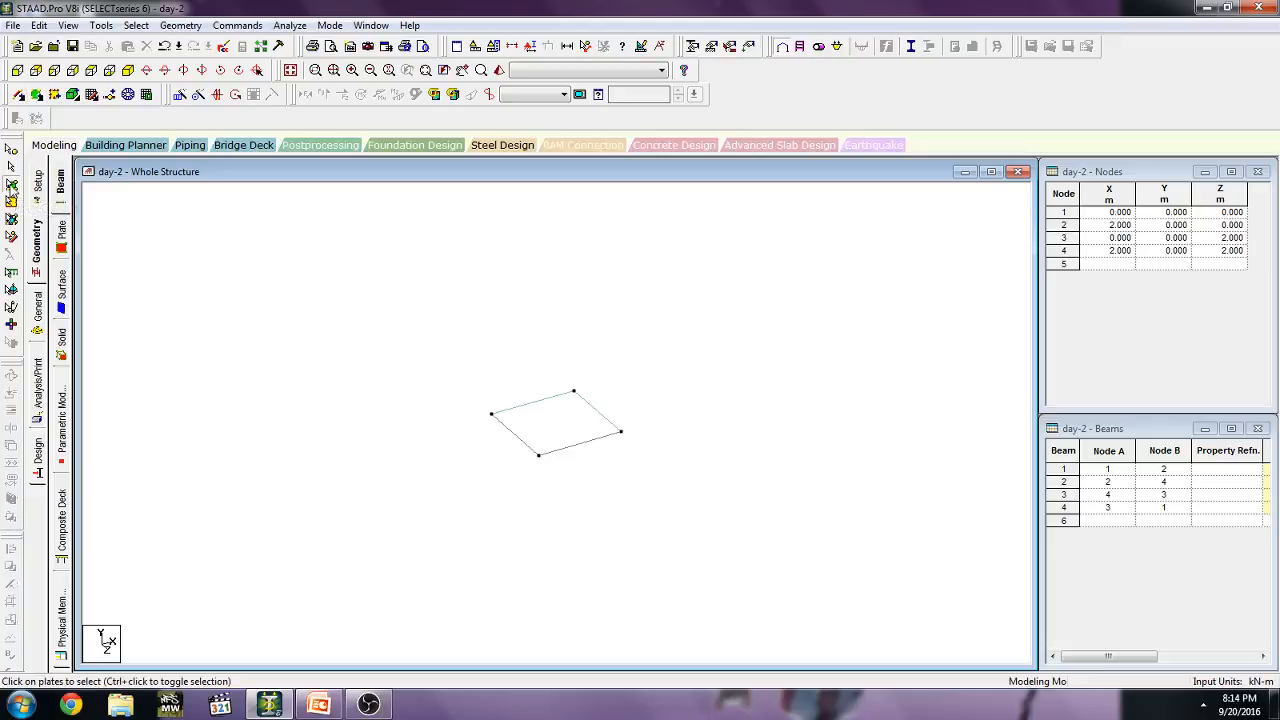
left_click(541, 437)
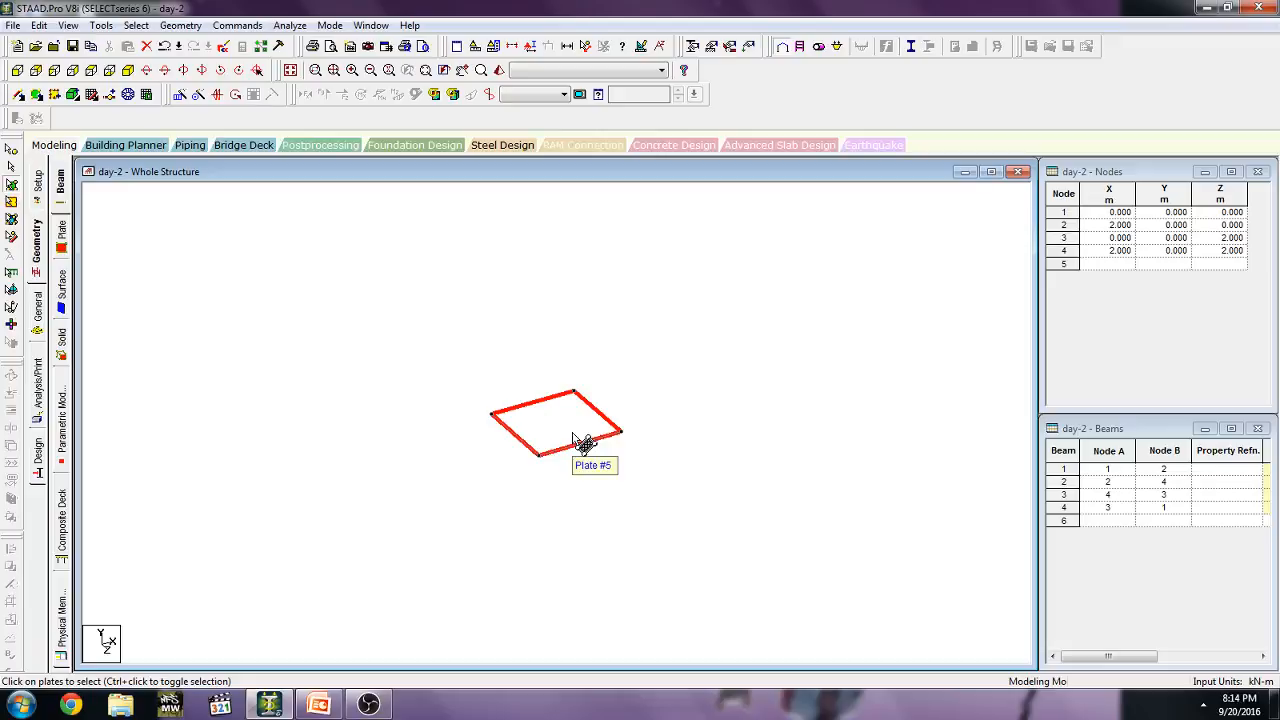
left_click(12, 186)
Select all four corner nodes with the Nodes Cursor to examine their table entries, and deselect them.
left_click(10, 149)
left_click_drag(471, 388, 733, 538)
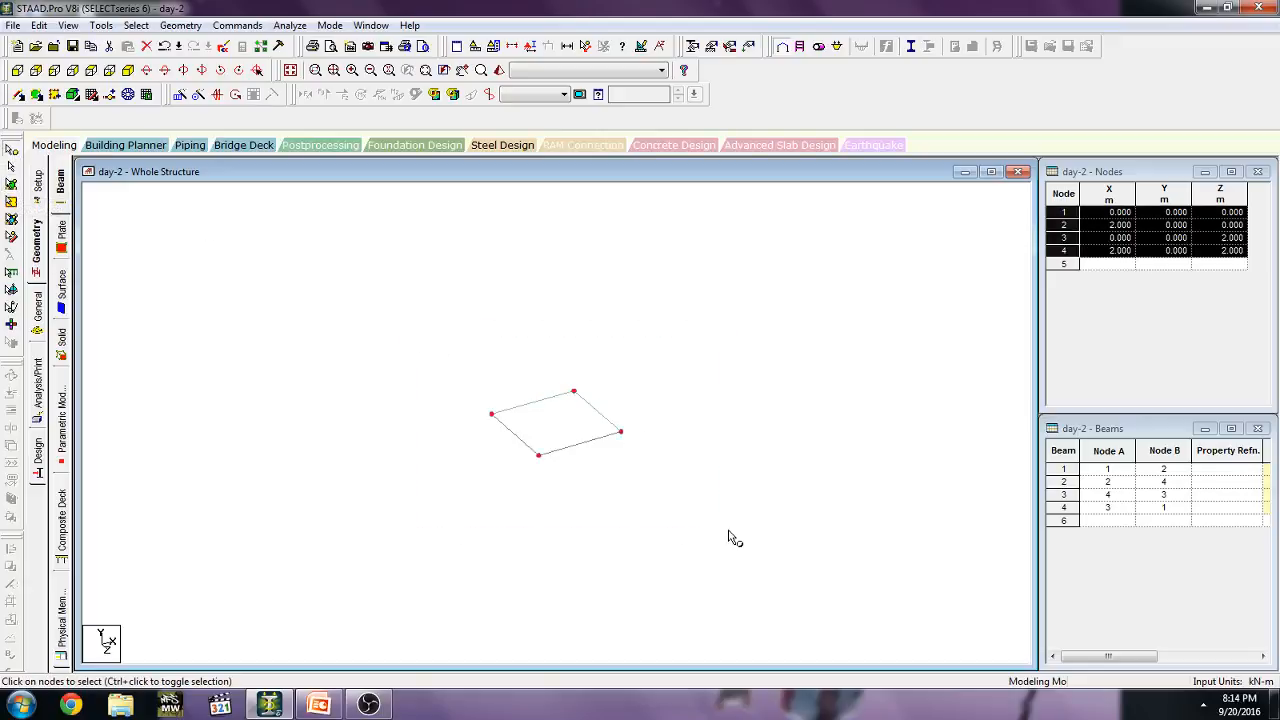
left_click(525, 436)
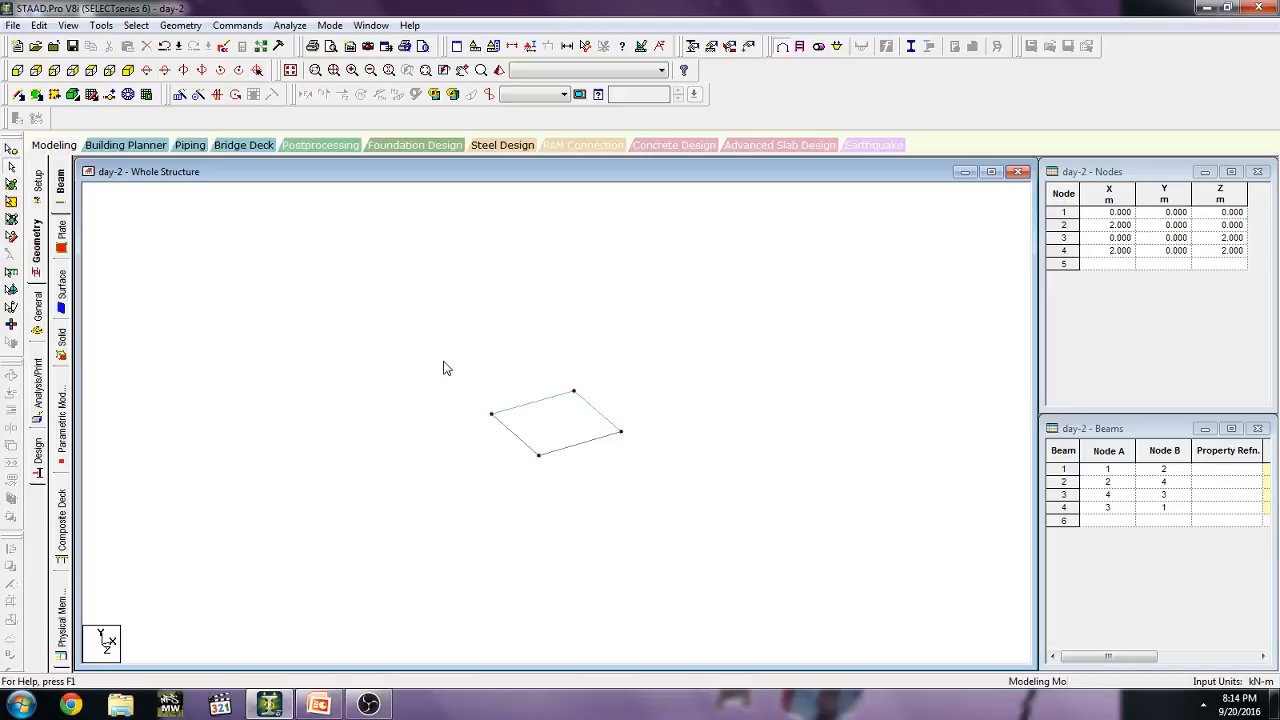
Compare selecting all beams with the Beams Cursor against selecting the plate with the Plates Cursor, clearing each selection.
left_click_drag(463, 365, 677, 497)
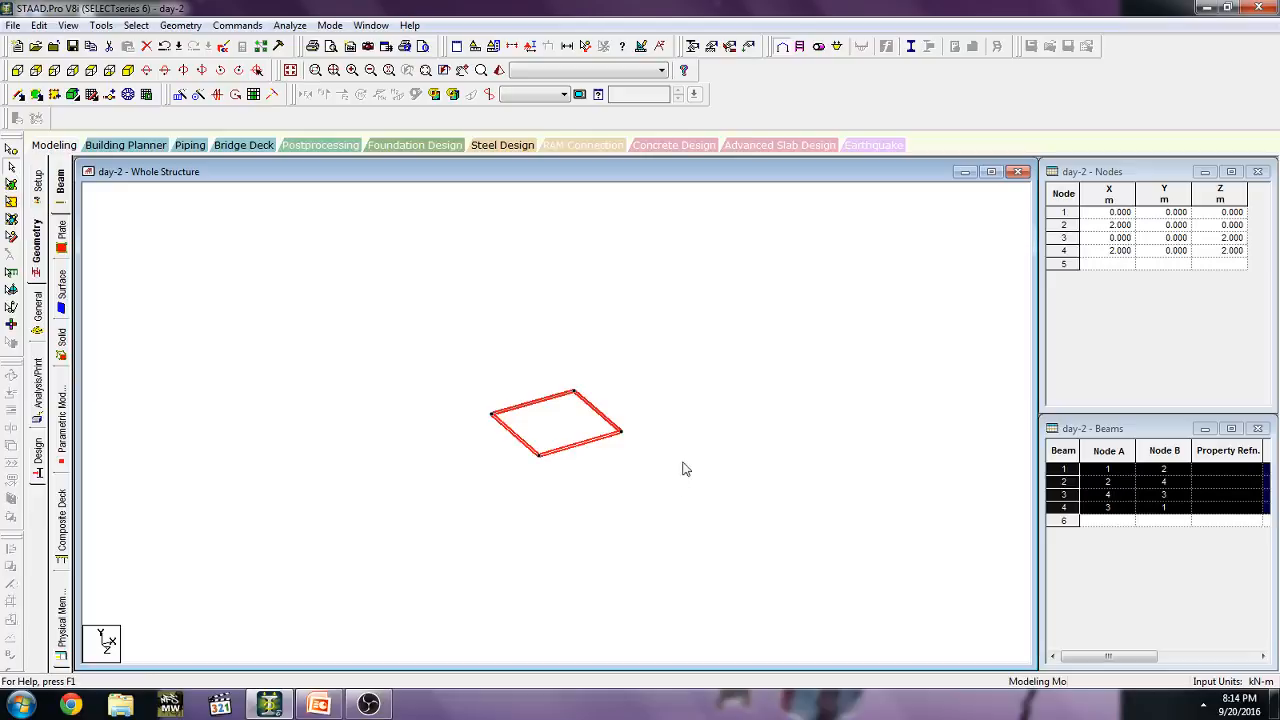
left_click(680, 350)
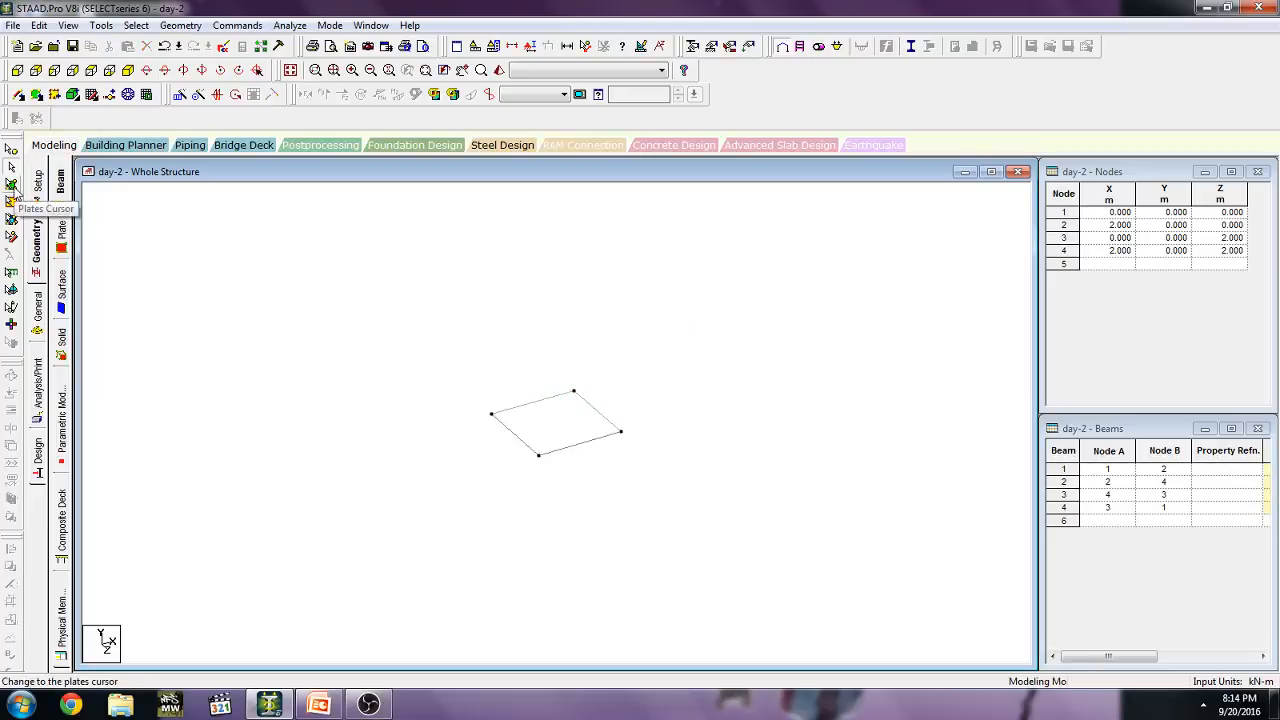
left_click(12, 187)
left_click_drag(445, 345, 545, 425)
left_click(550, 429)
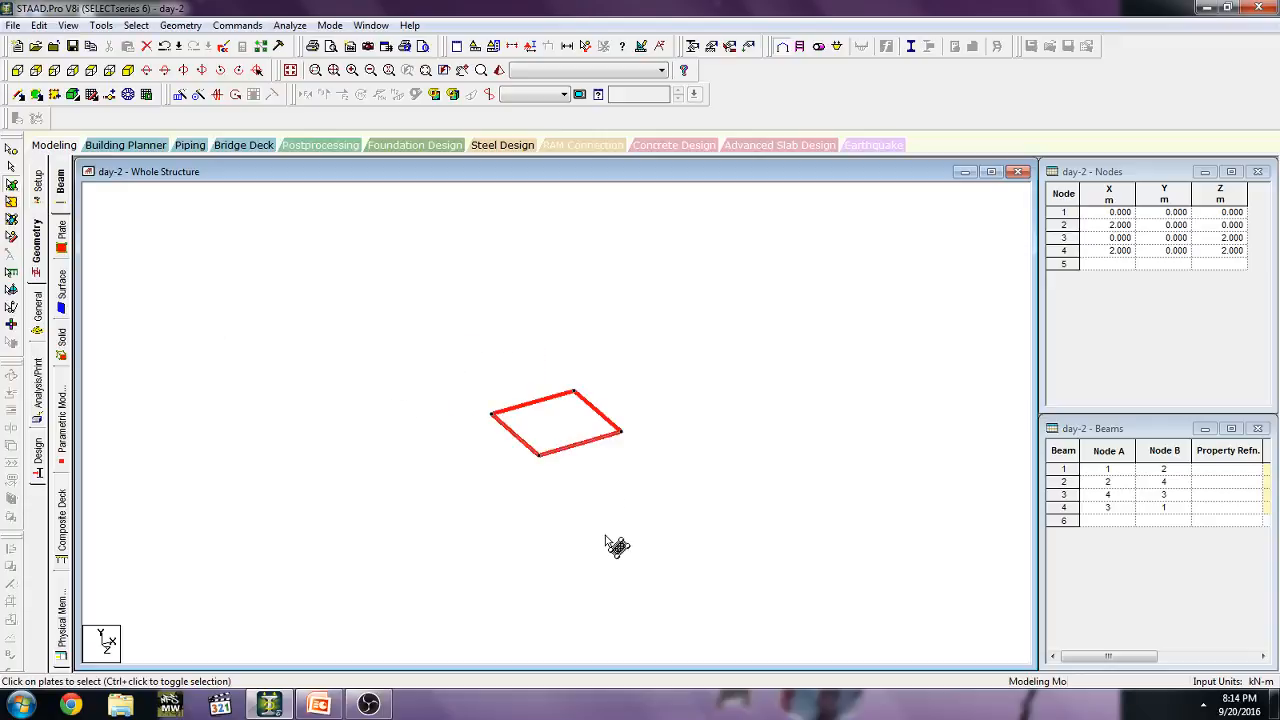
left_click(660, 388)
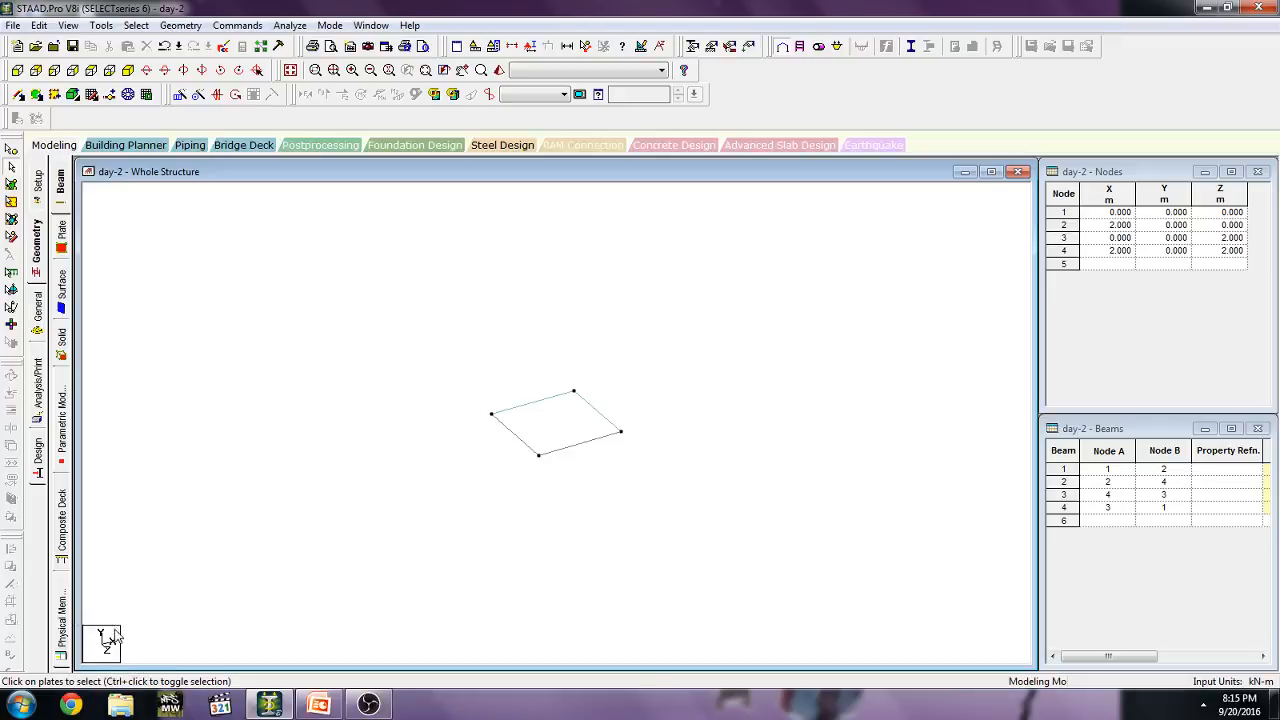
Select beam 3 and beam 1 separately to examine their start and end nodes in the beam table.
left_click(579, 446)
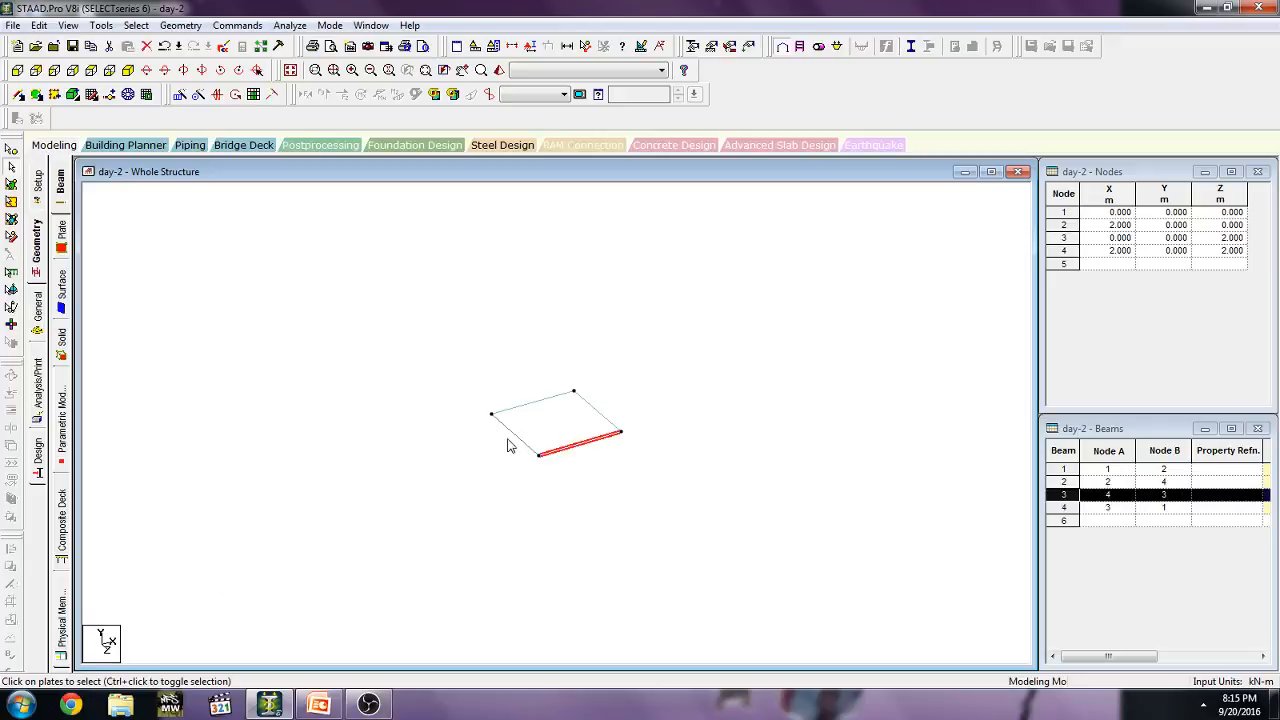
left_click(124, 621)
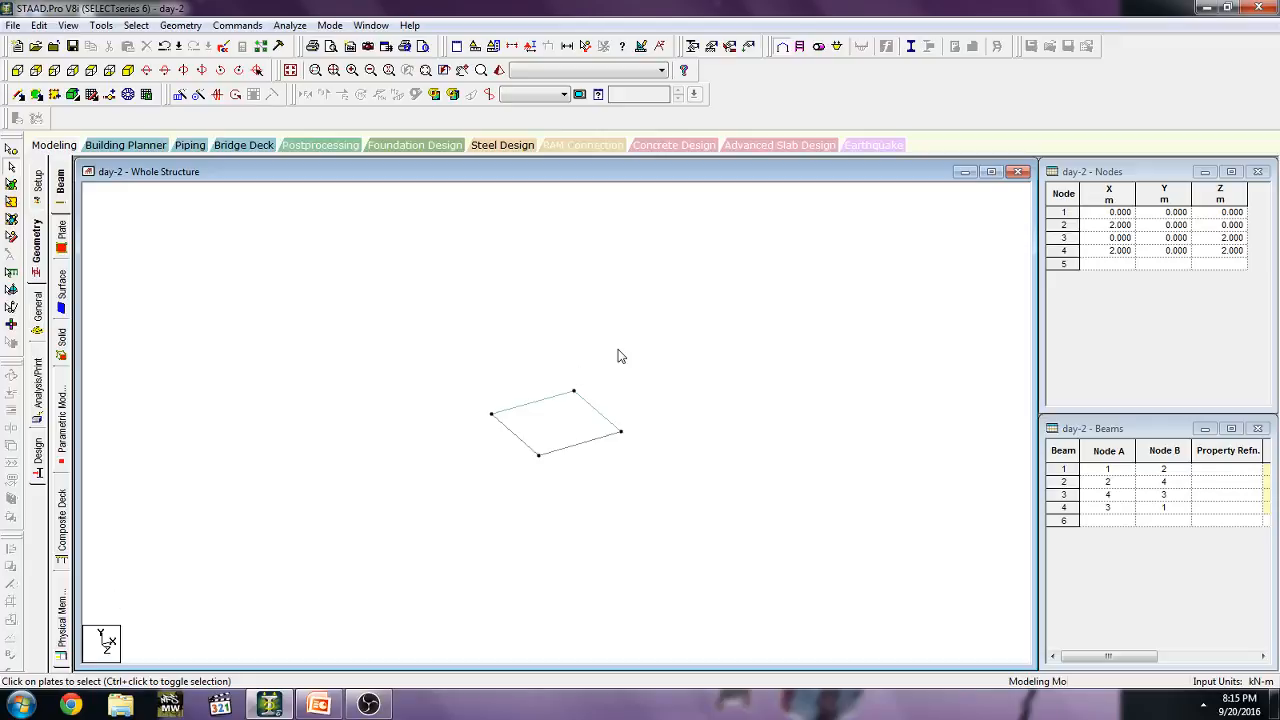
left_click(530, 403)
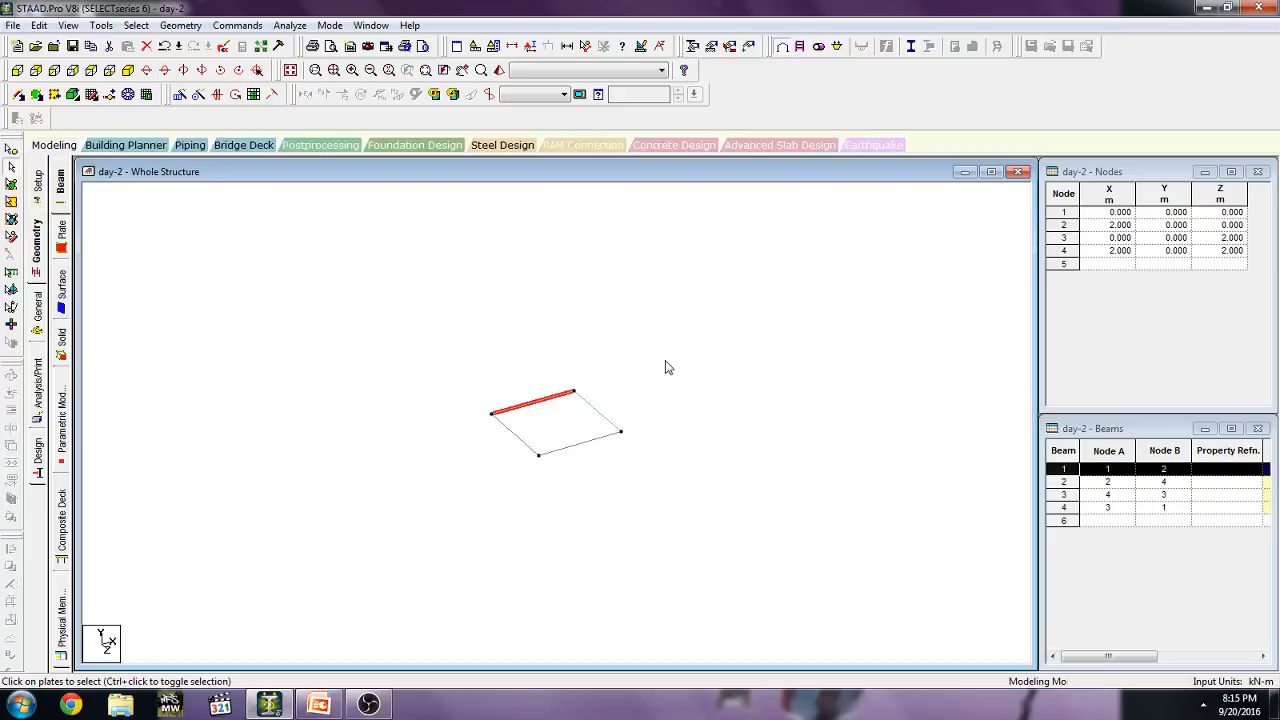
Display the coloured start and end markers on all beams and the global axes at the structure's origin.
key("shift+o")
left_click(666, 367)
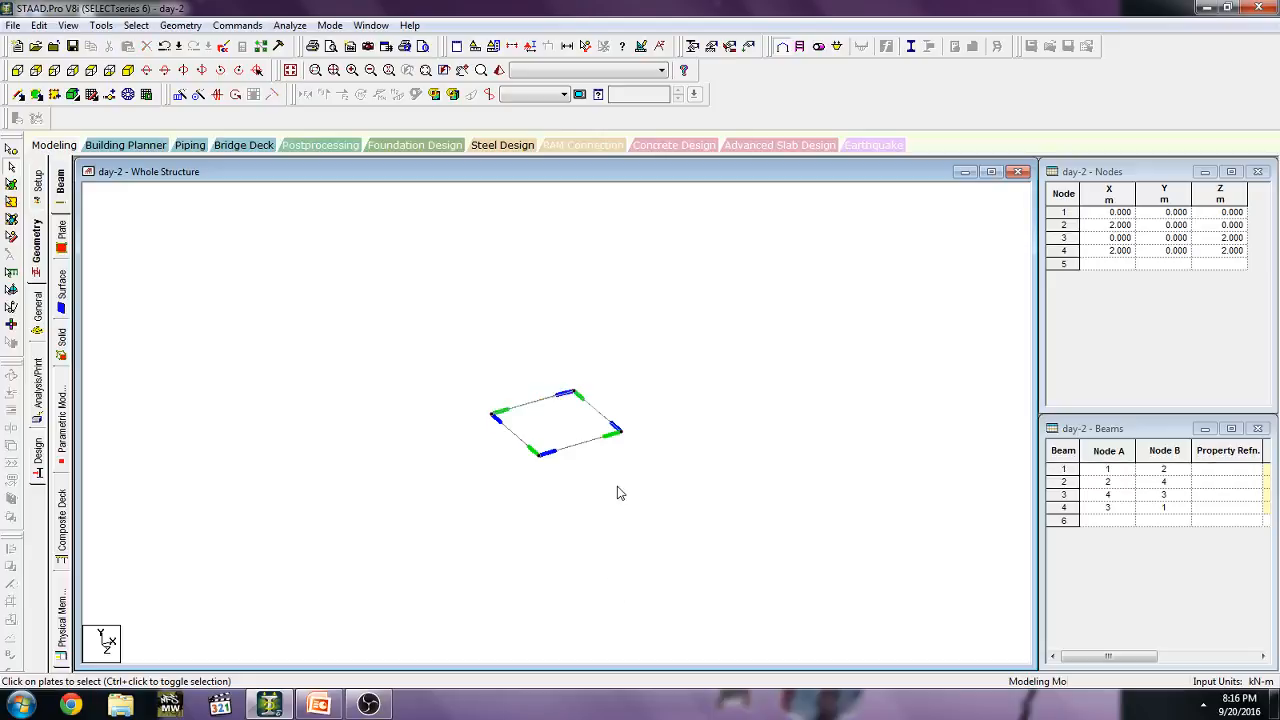
key("slash")
scroll(486, 423, "up", 4)
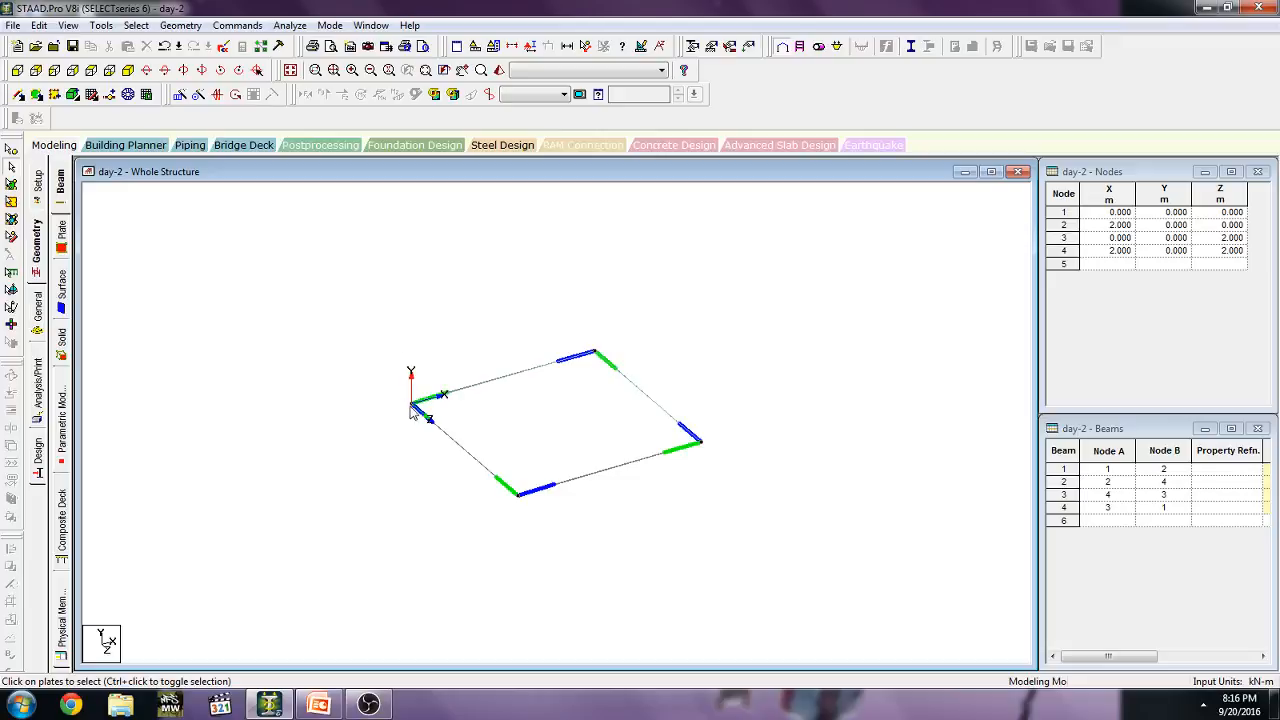
scroll(430, 408, "up", 3)
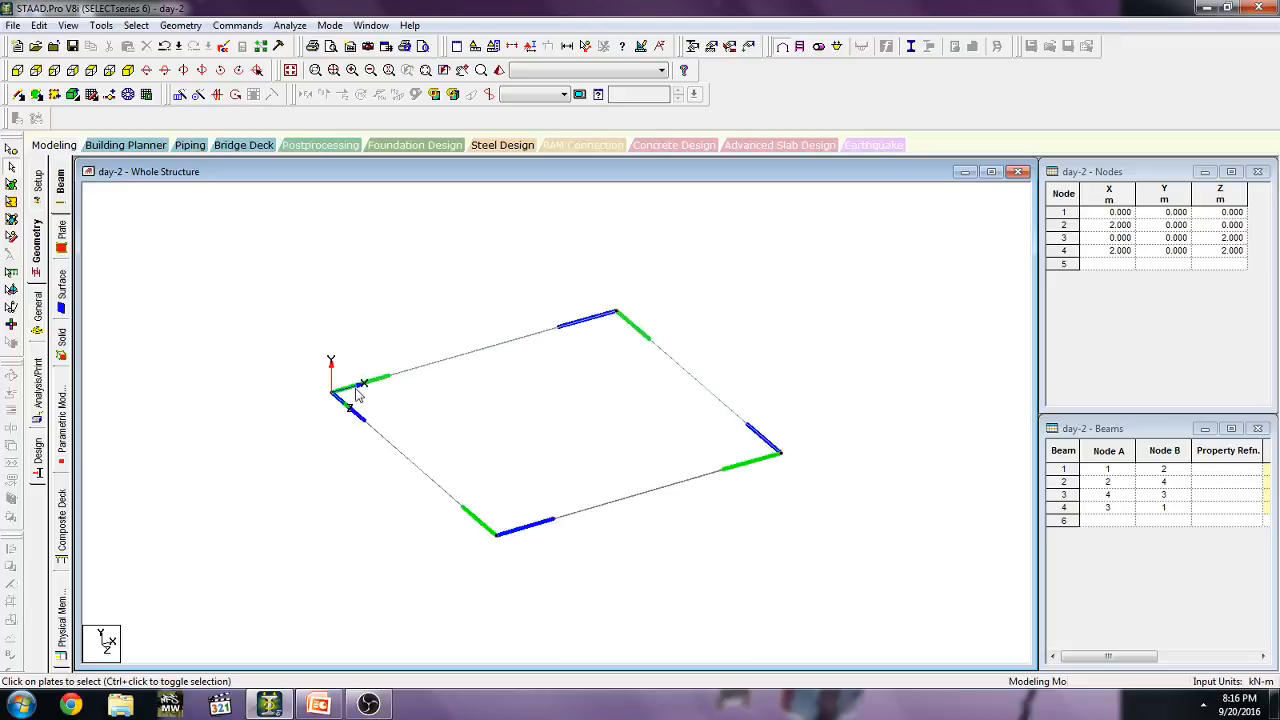
scroll(251, 374, "up", 3)
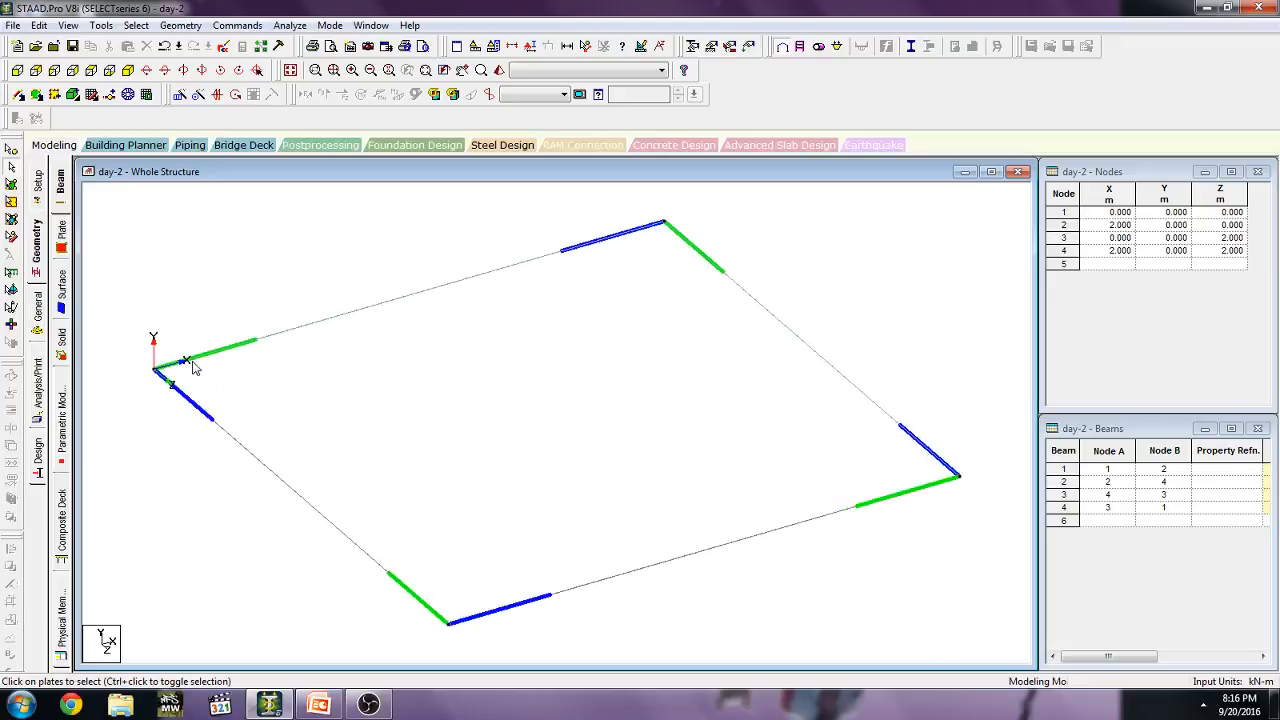
Display the local axis orientation on every beam of the square.
left_click(189, 361)
left_click(250, 435)
key("shift+o")
key("shift+o")
key("shift+o")
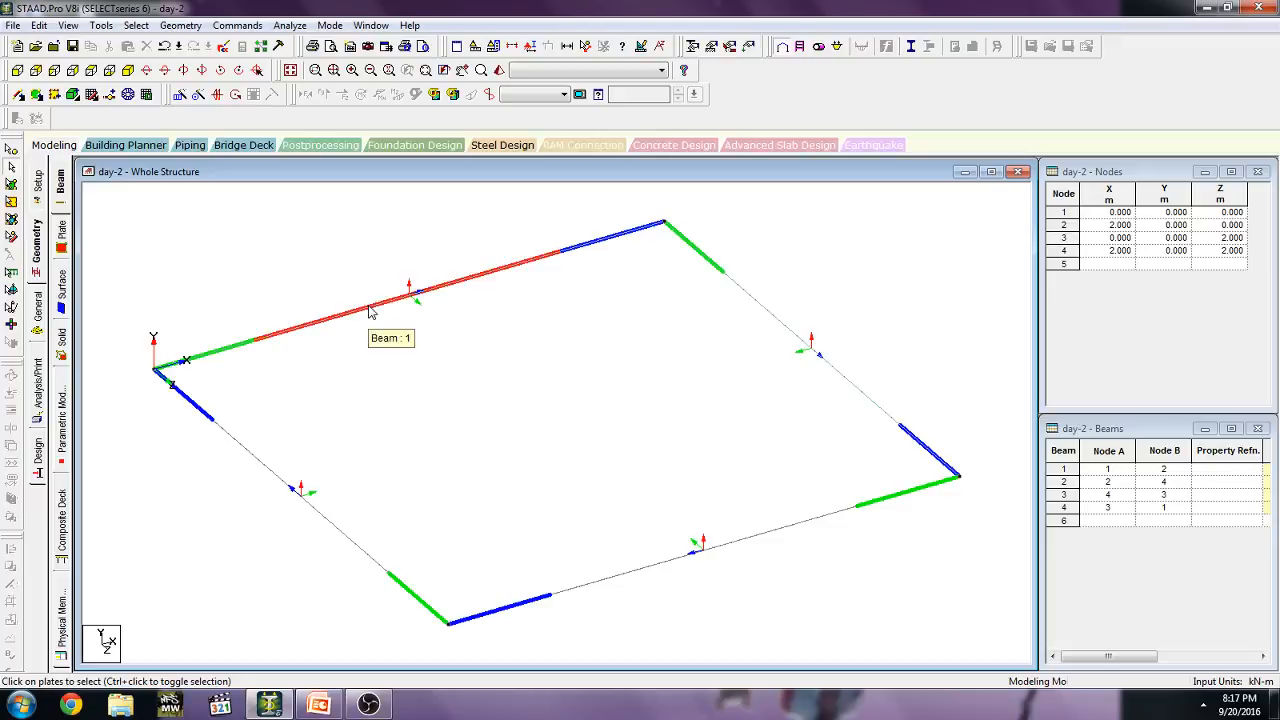
Select beams 1, 3 and 2 in turn to examine their local axis directions, and clear the selection.
left_click(450, 288)
left_click(707, 554)
left_click(772, 490)
left_click(815, 357)
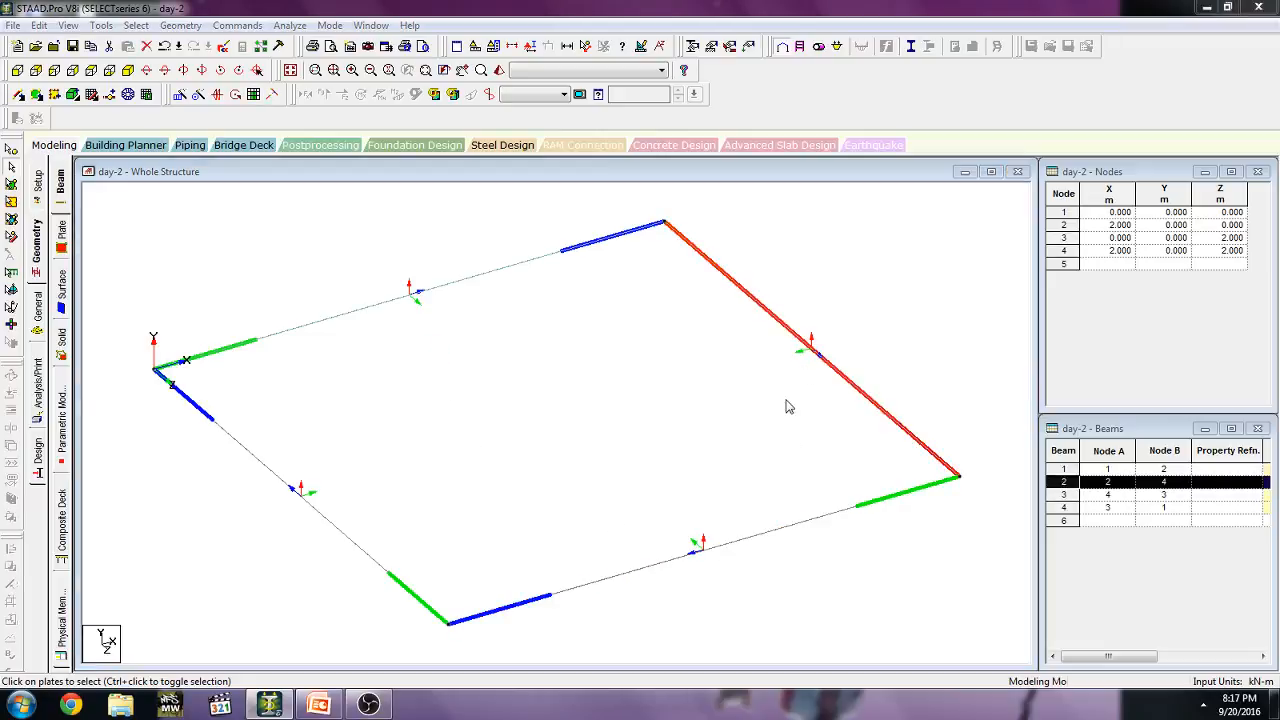
left_click(710, 388)
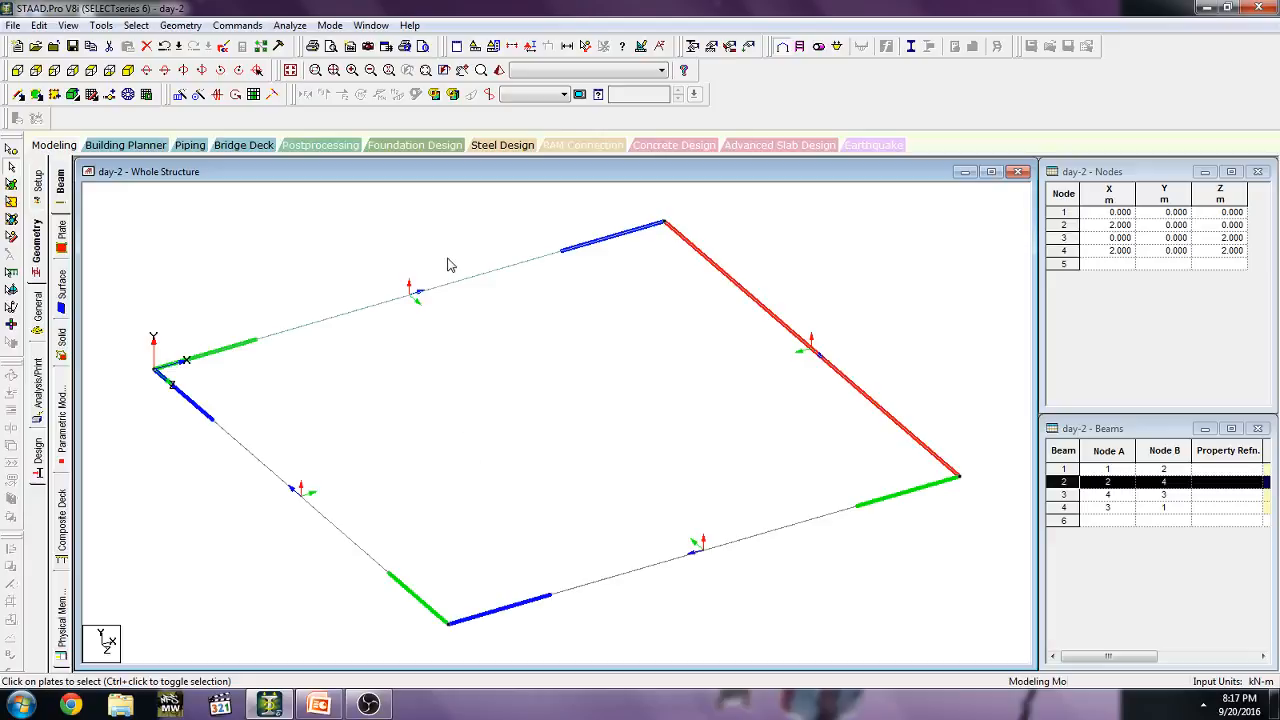
left_click(269, 266)
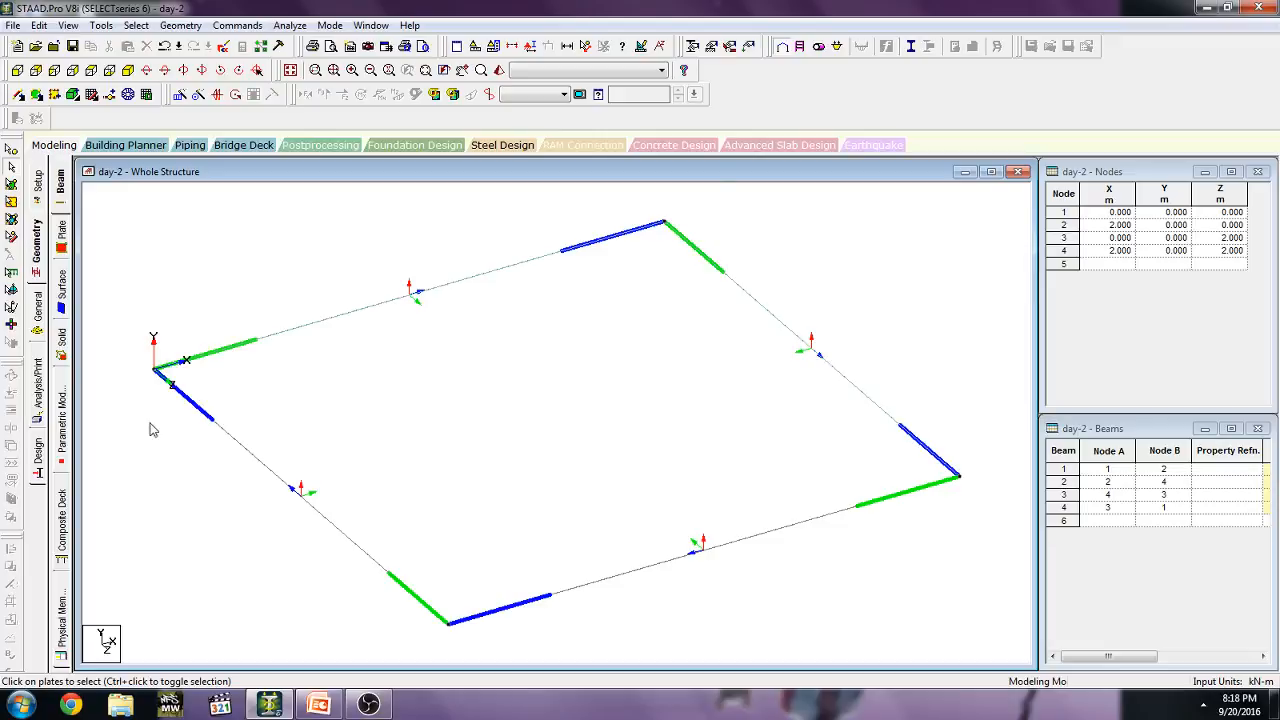
scroll(272, 432, "down", 7)
scroll(438, 418, "up", 3)
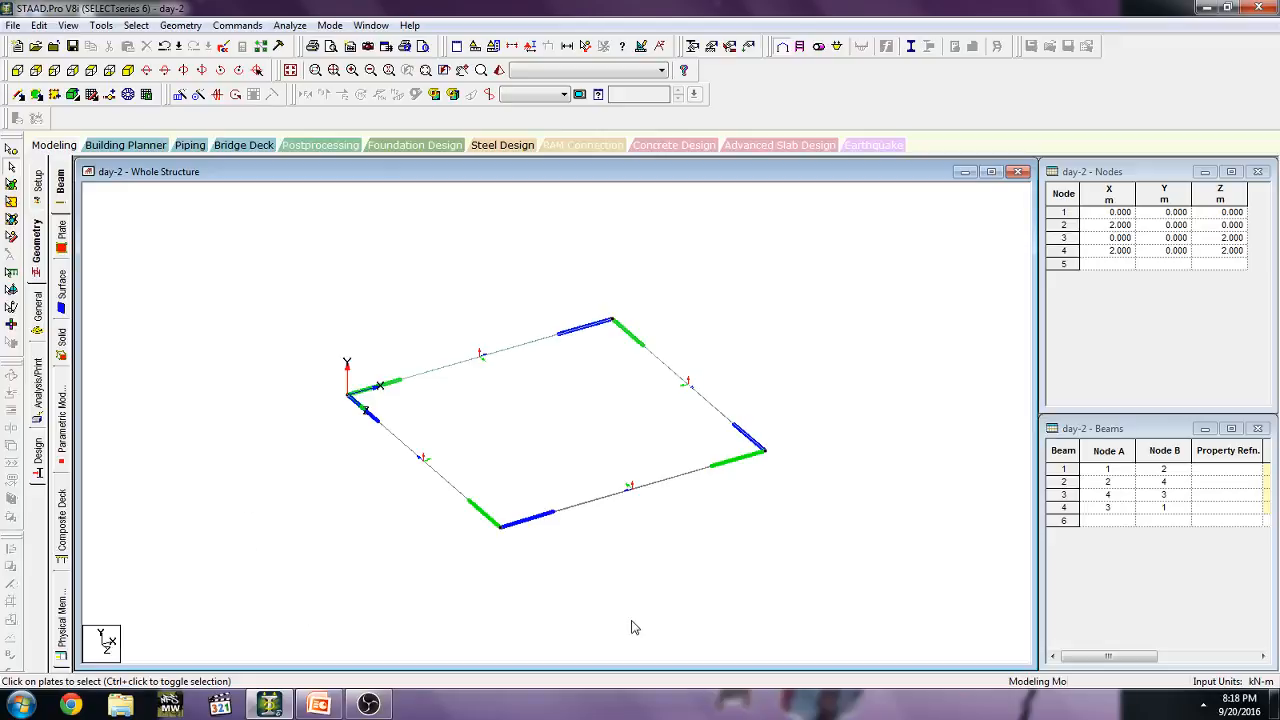
left_click(10, 150)
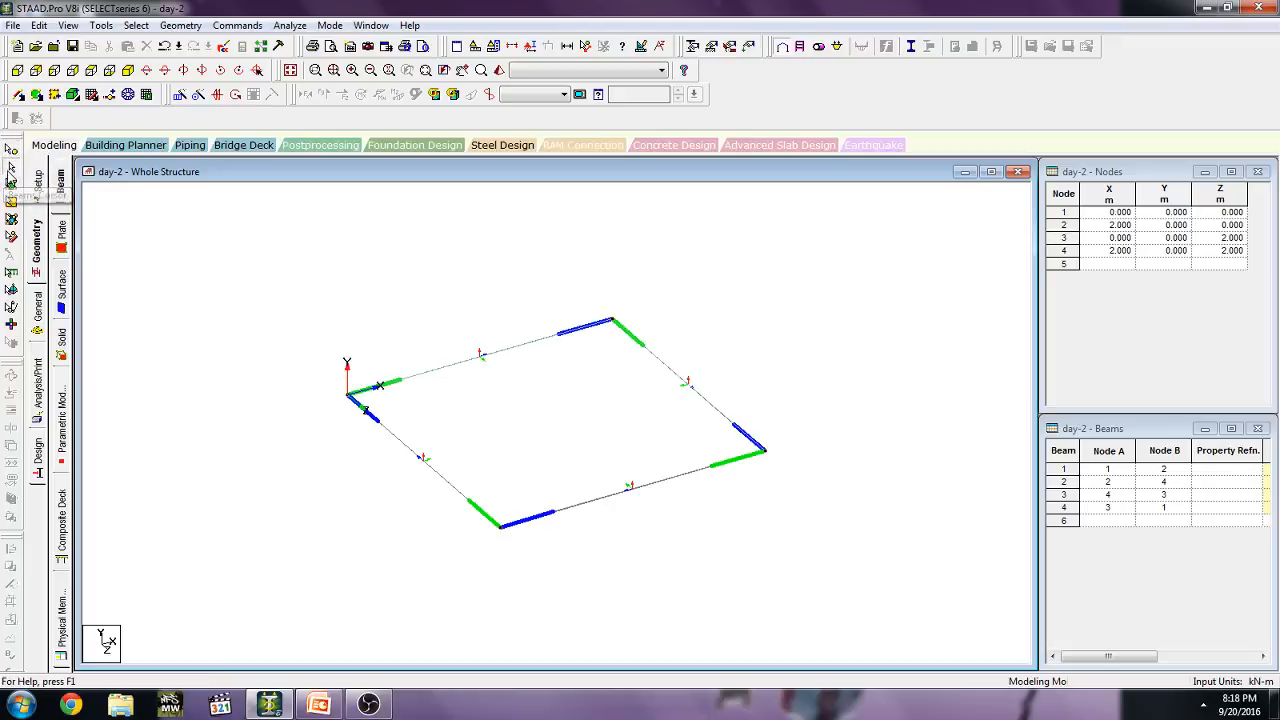
left_click(11, 185)
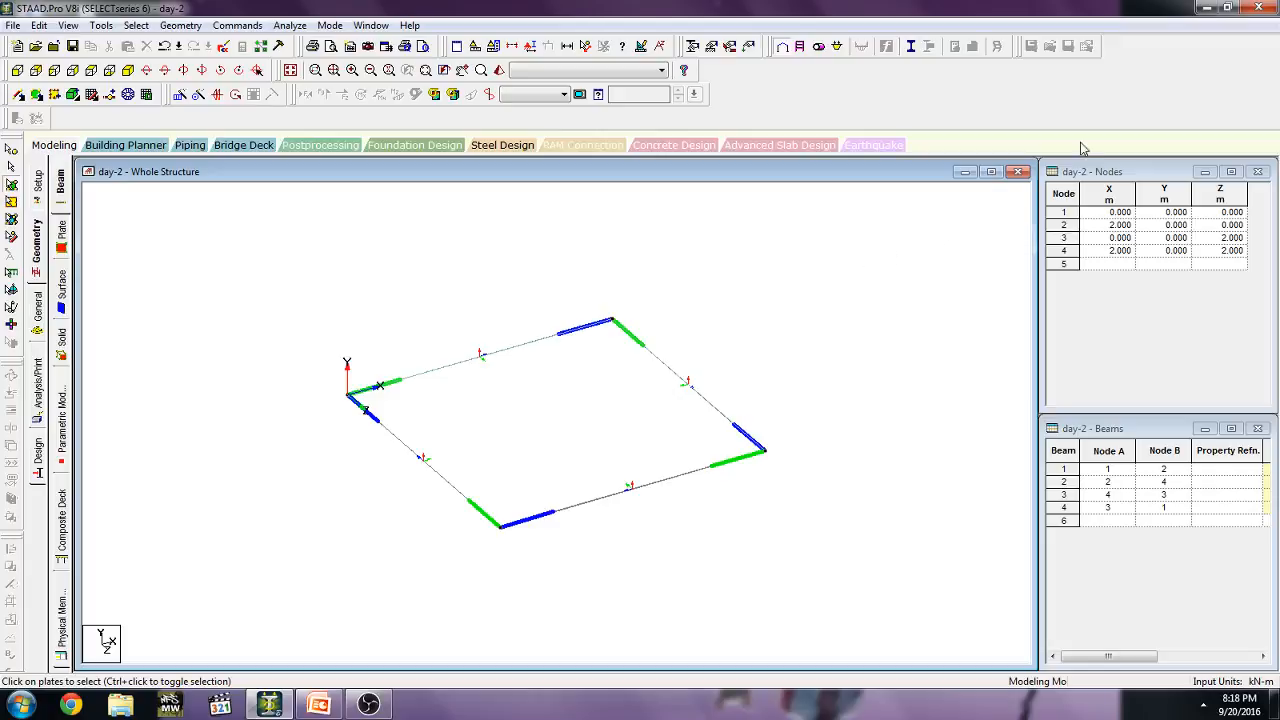
Minimize STAAD.Pro, dismiss the error dialog, switch to the stadd pro tutorials presentation in PowerPoint and start the slide show at the DAY-2 slide.
left_click(1209, 8)
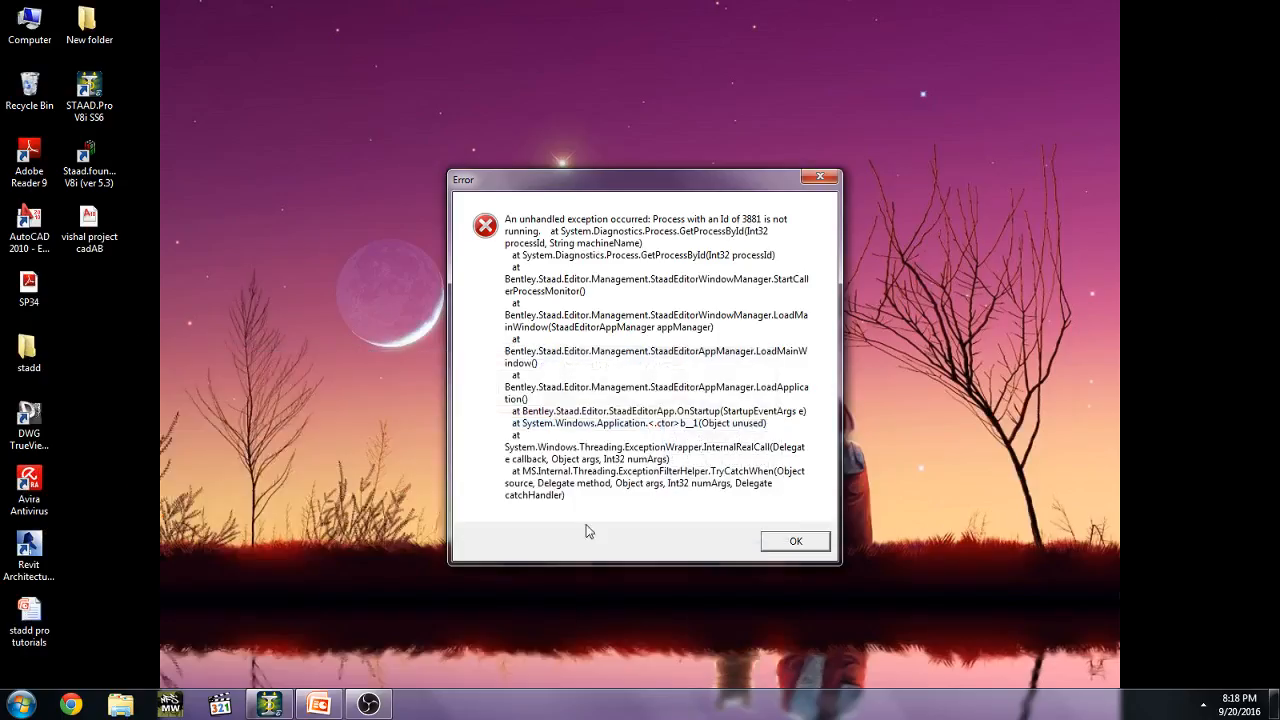
left_click(822, 541)
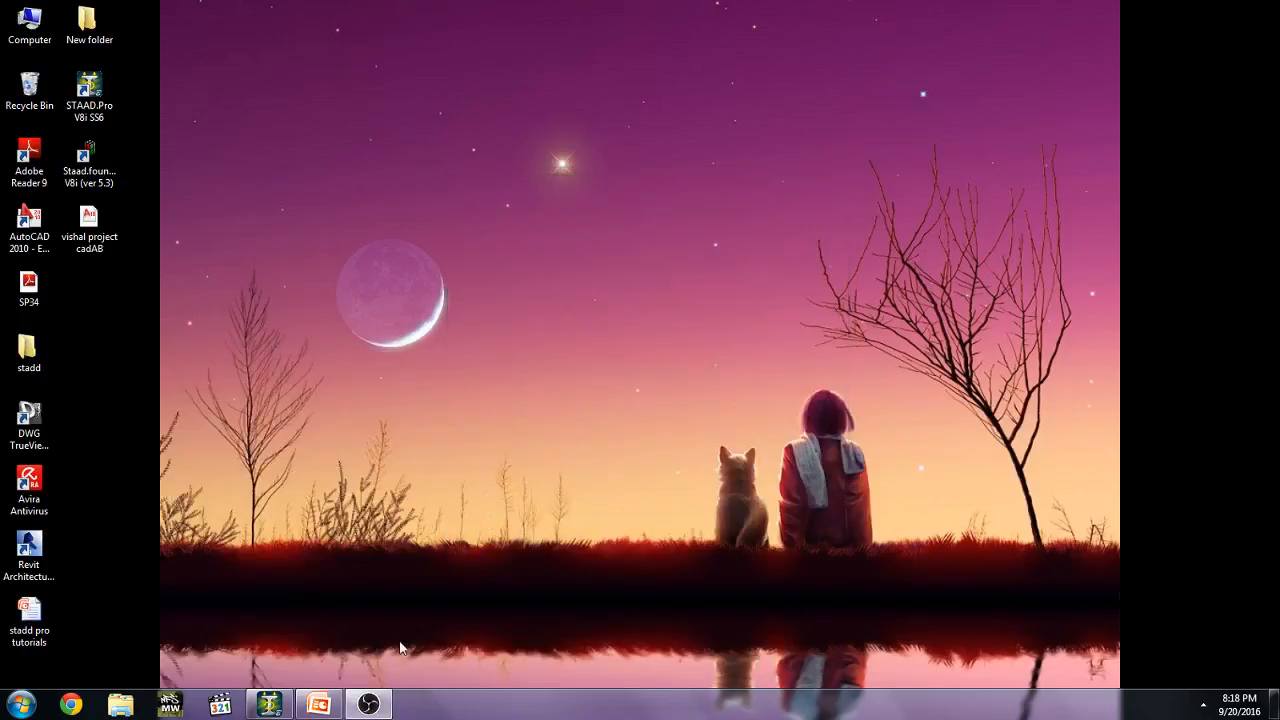
left_click(316, 706)
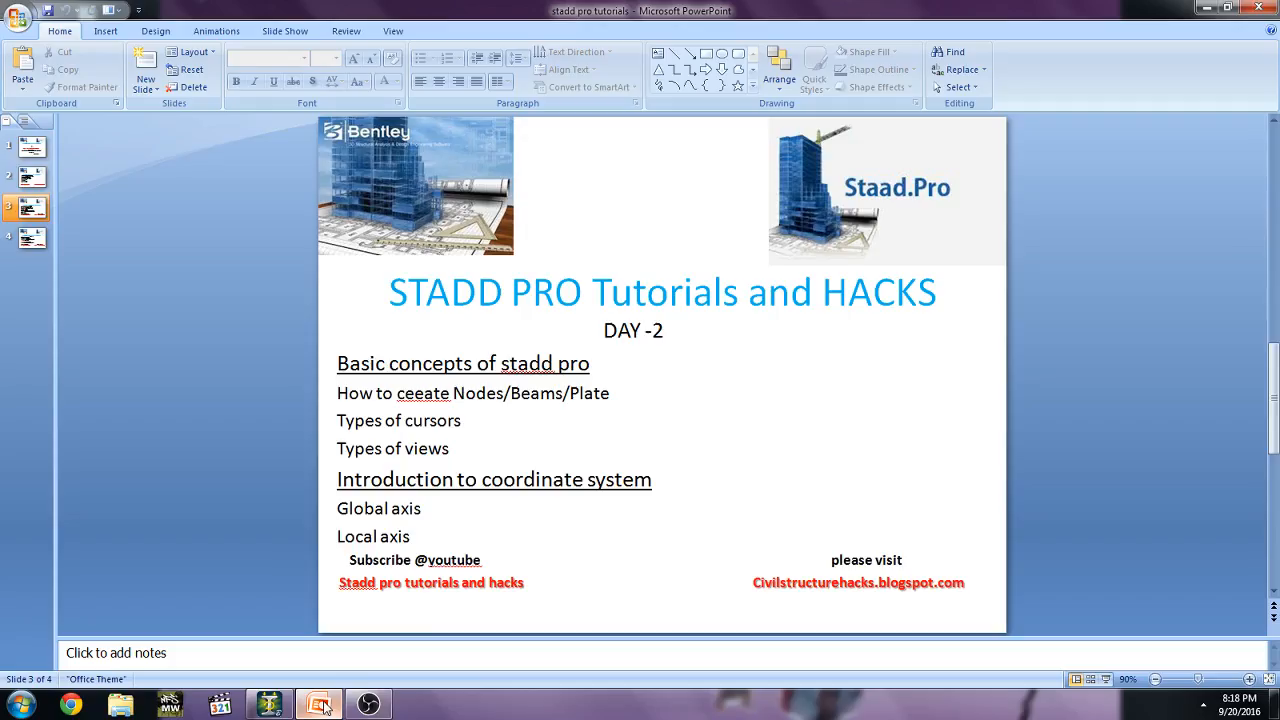
left_click(1105, 679)
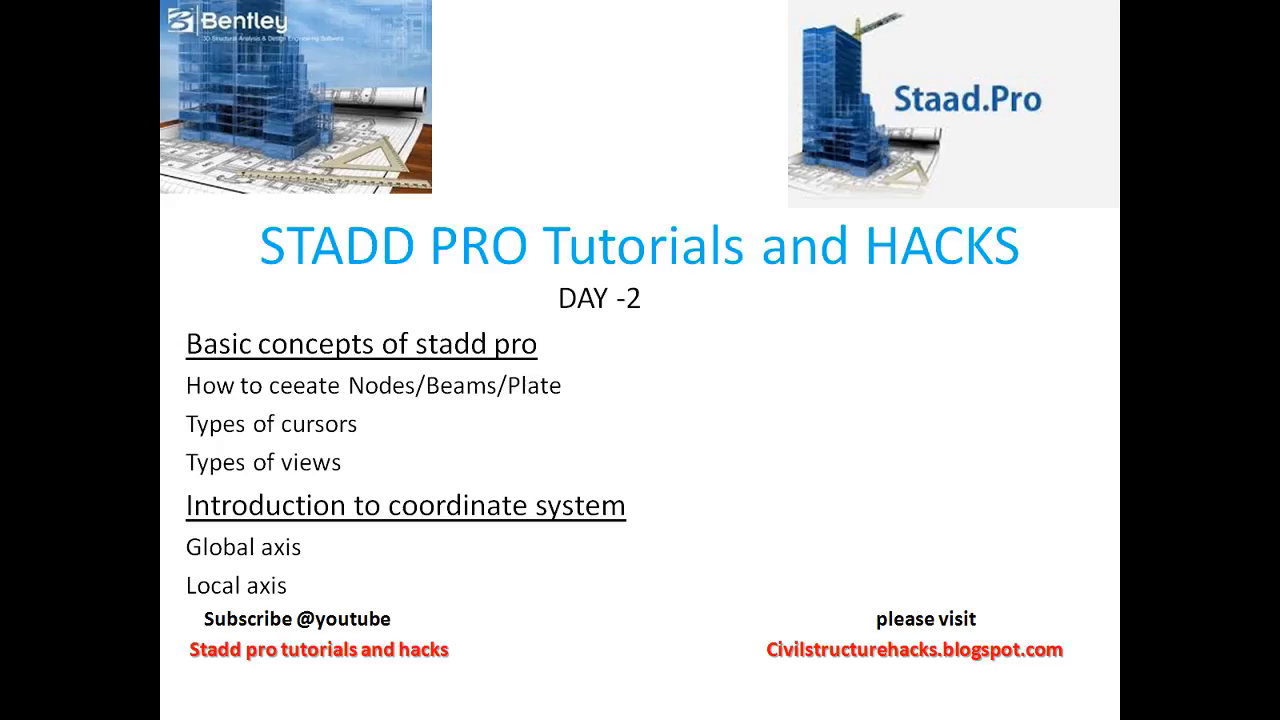